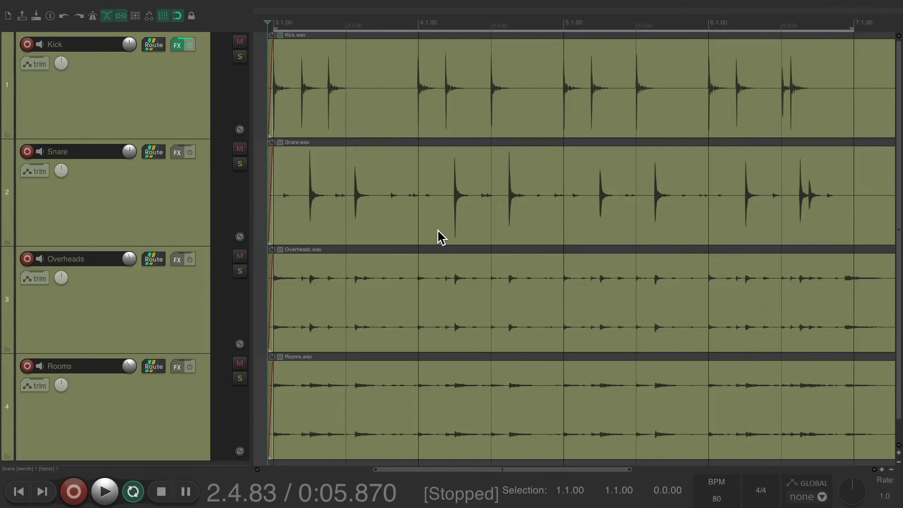
# Audition the drums, then solo the Snare track so it plays on its own.
pyautogui.press('space')
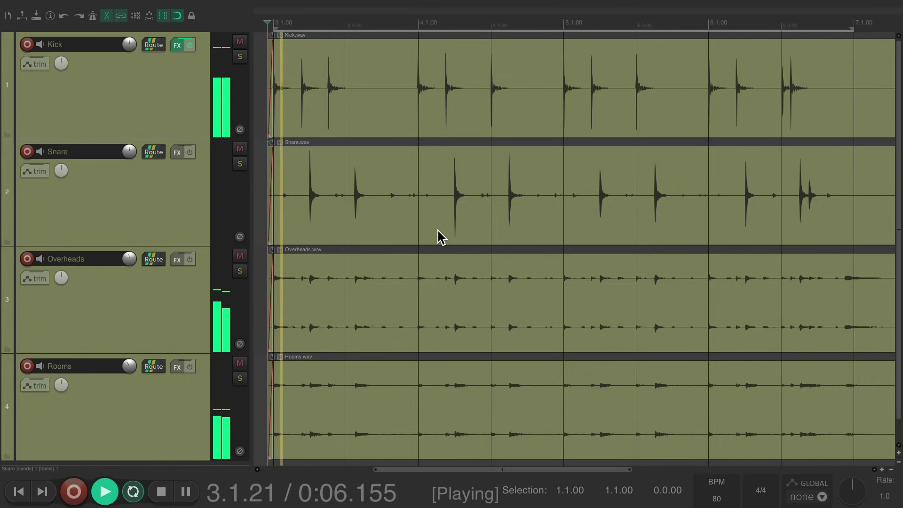
pyautogui.press('space')
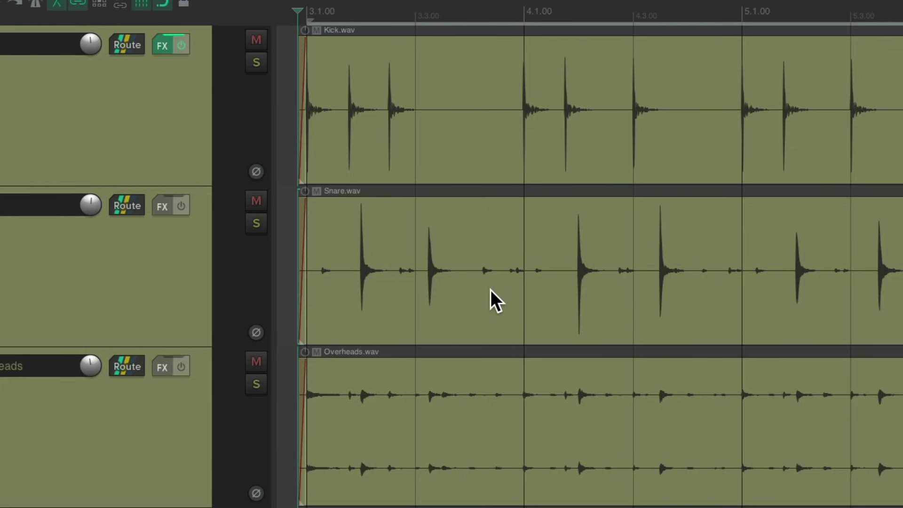
pyautogui.click(262, 221)
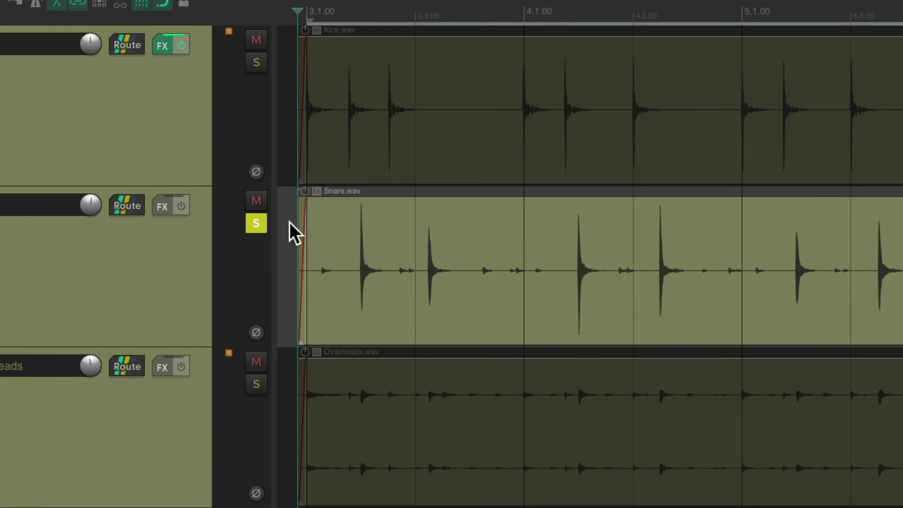
pyautogui.press('space')
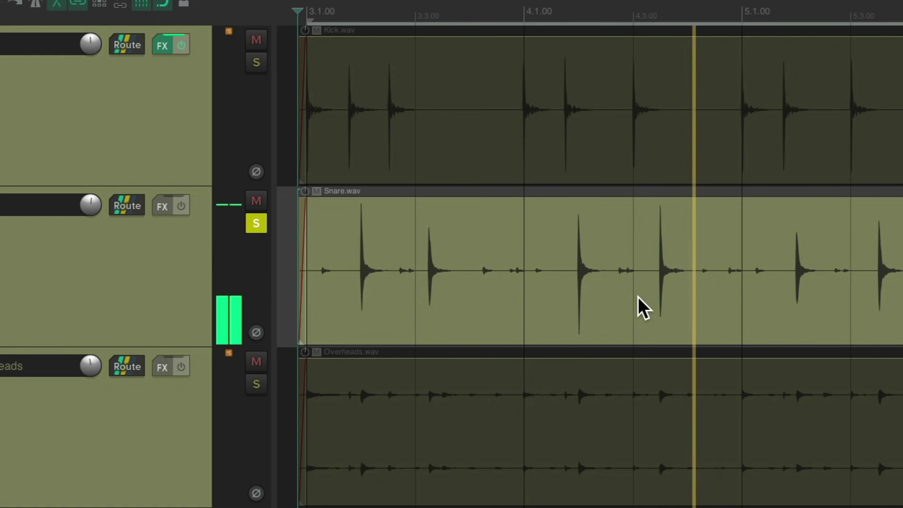
pyautogui.press('space')
pyautogui.click(264, 223)
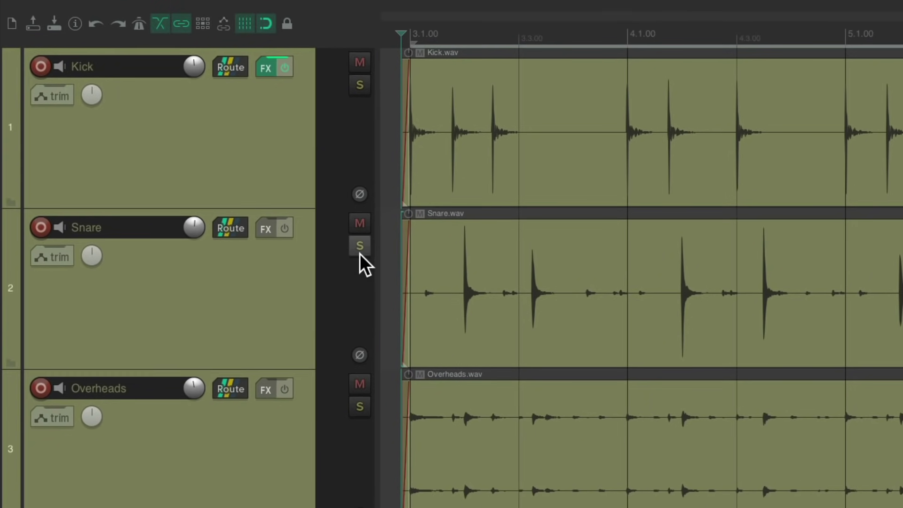
pyautogui.click(256, 224)
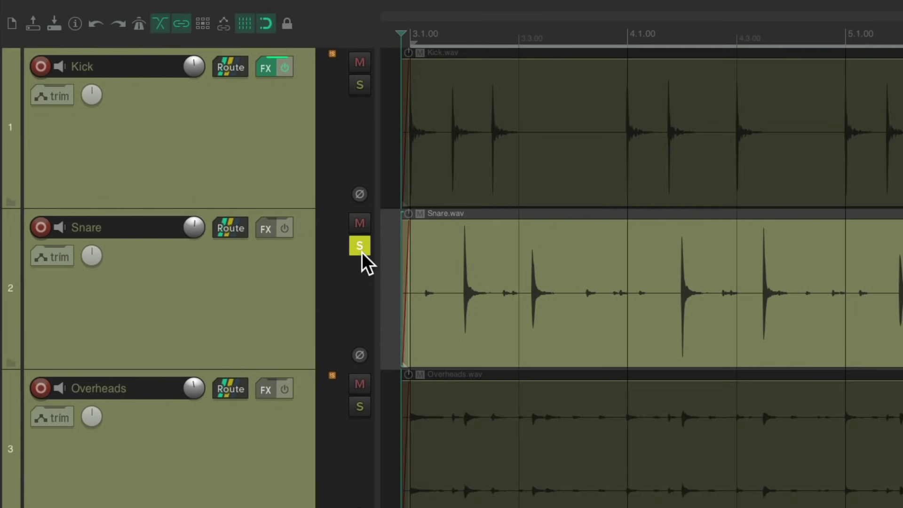
# Add JS: General Dynamics (Cockos) to the Snare track by filtering for 'general', then play it.
pyautogui.click(267, 233)
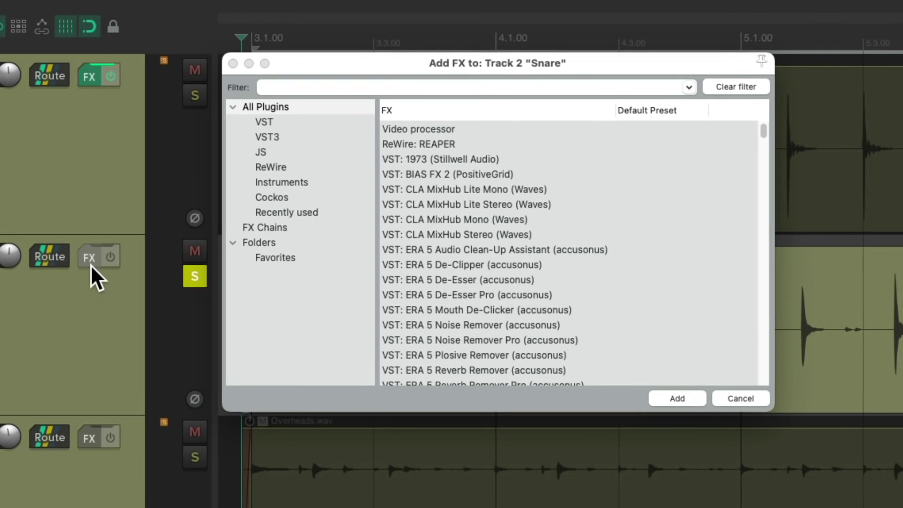
pyautogui.click(439, 87)
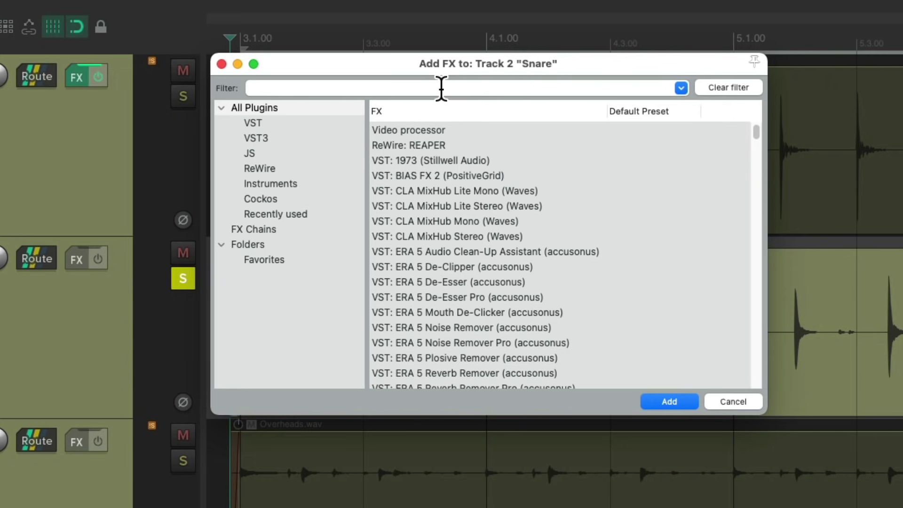
pyautogui.write('general')
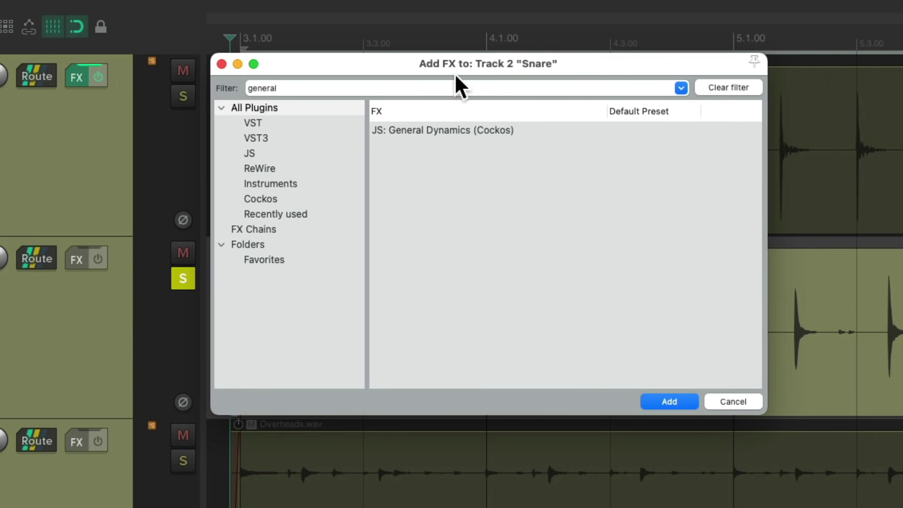
pyautogui.click(532, 131)
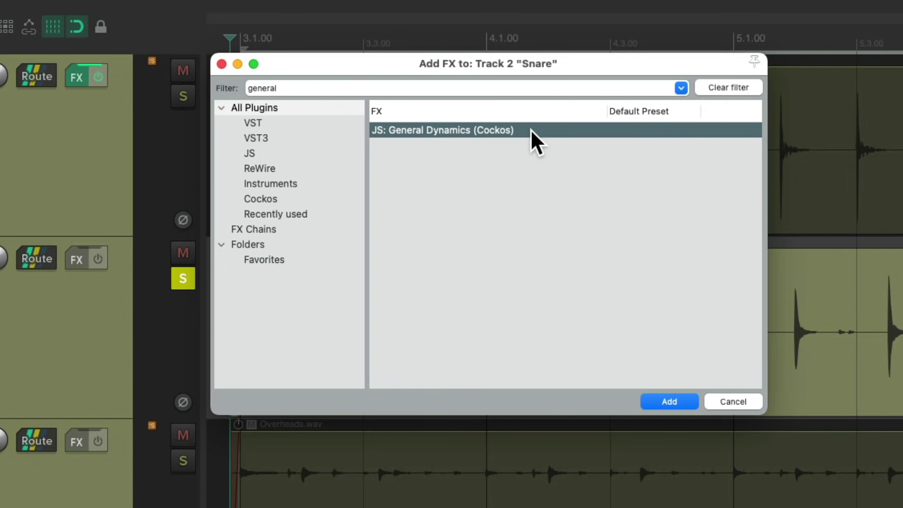
pyautogui.doubleClick(467, 130)
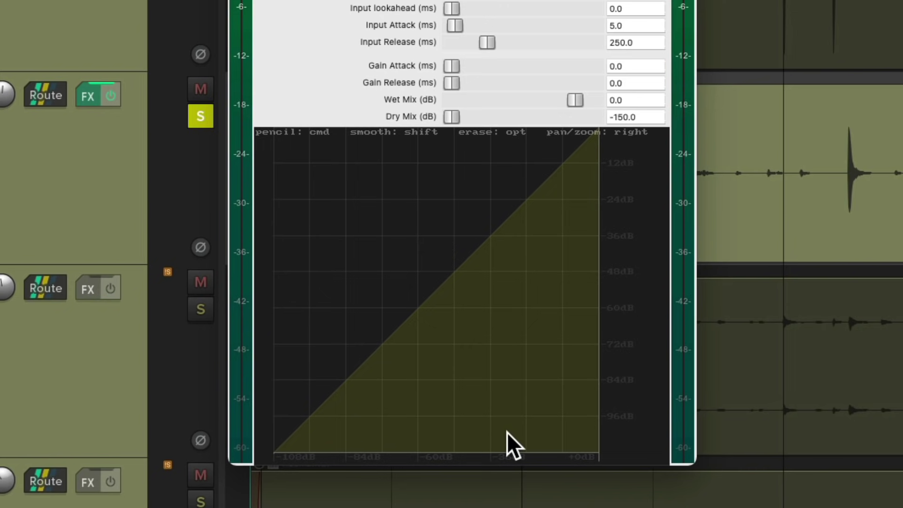
pyautogui.press('space')
# Gate the Snare with 11 ms lookahead, 6.1 ms attack and -22 dB detector gain.
pyautogui.moveTo(274, 453); pyautogui.dragTo(452, 450)
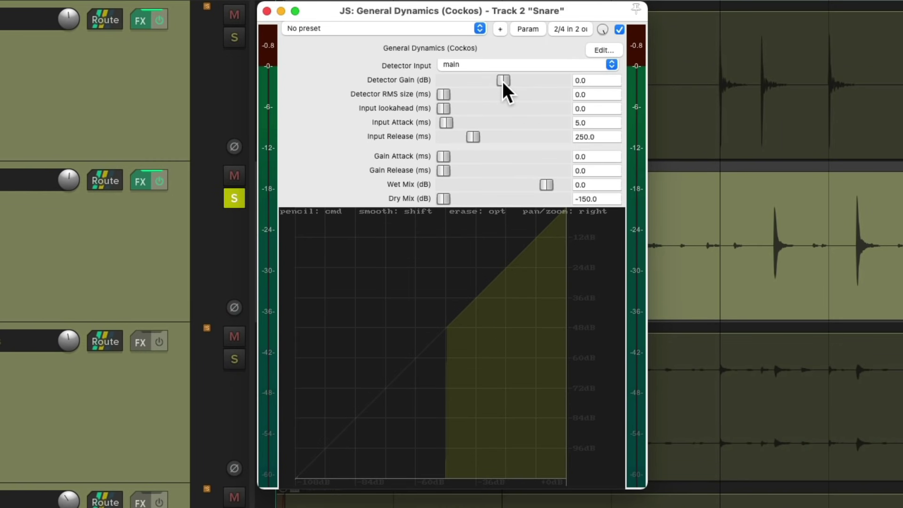
pyautogui.press('space')
pyautogui.moveTo(502, 81); pyautogui.dragTo(479, 86)
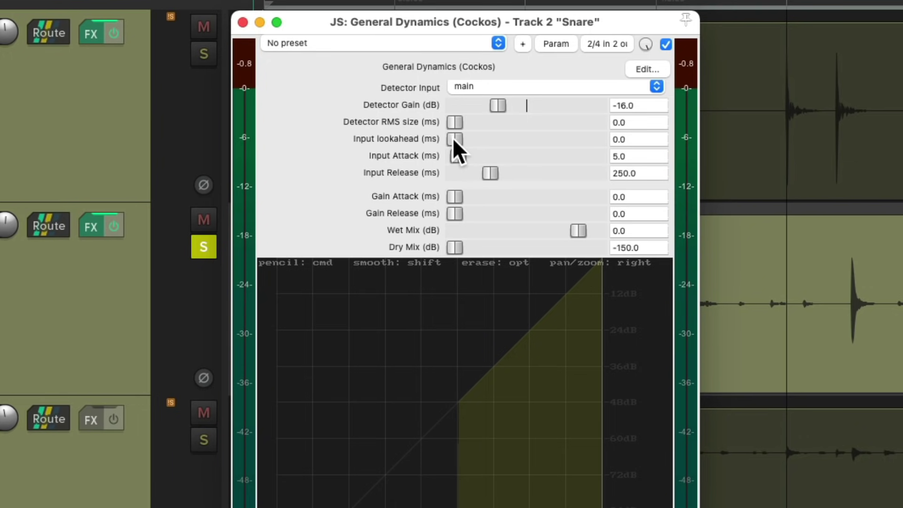
pyautogui.moveTo(452, 137); pyautogui.dragTo(455, 138)
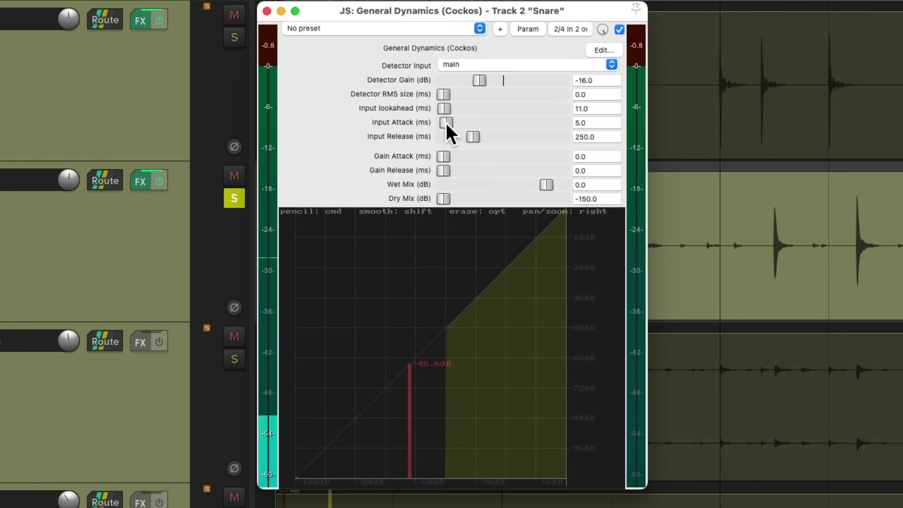
pyautogui.moveTo(456, 157); pyautogui.dragTo(459, 157)
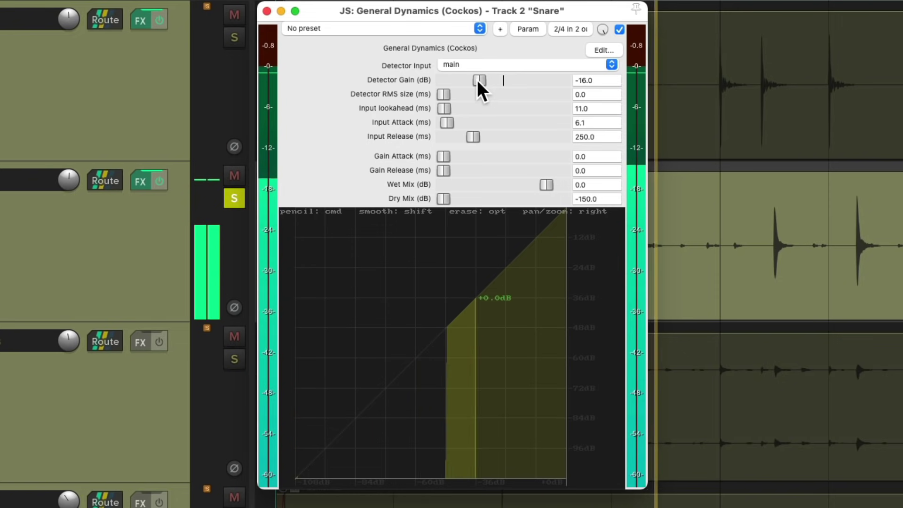
pyautogui.moveTo(476, 80); pyautogui.dragTo(470, 81)
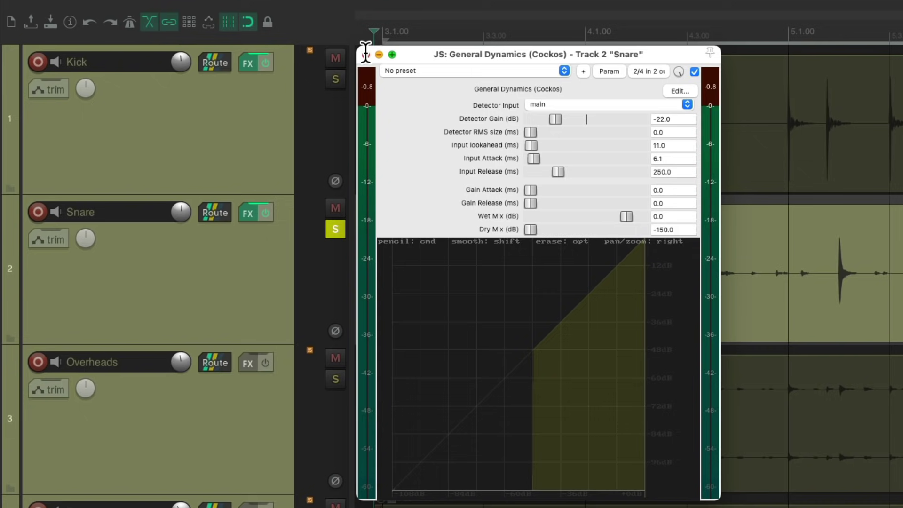
# Duplicate the Snare track with its FX, leaving only the original Snare soloed.
pyautogui.click(366, 58)
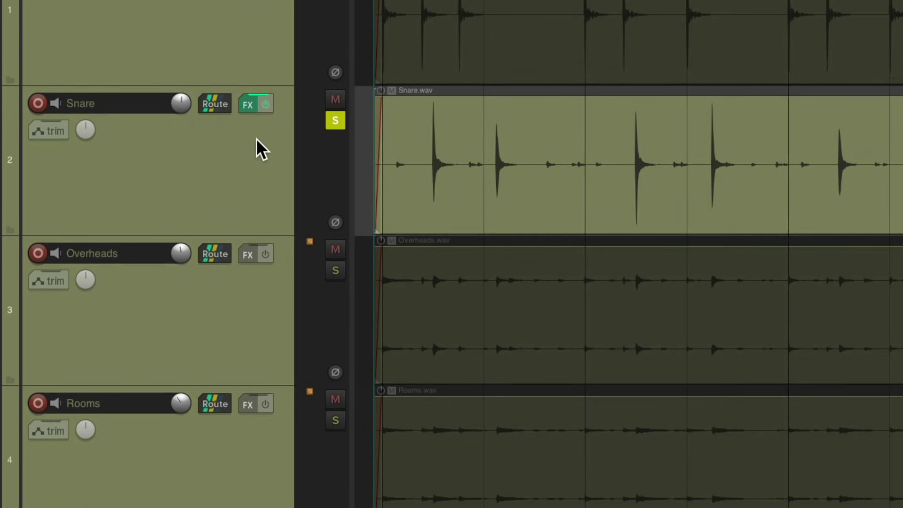
pyautogui.rightClick(257, 138)
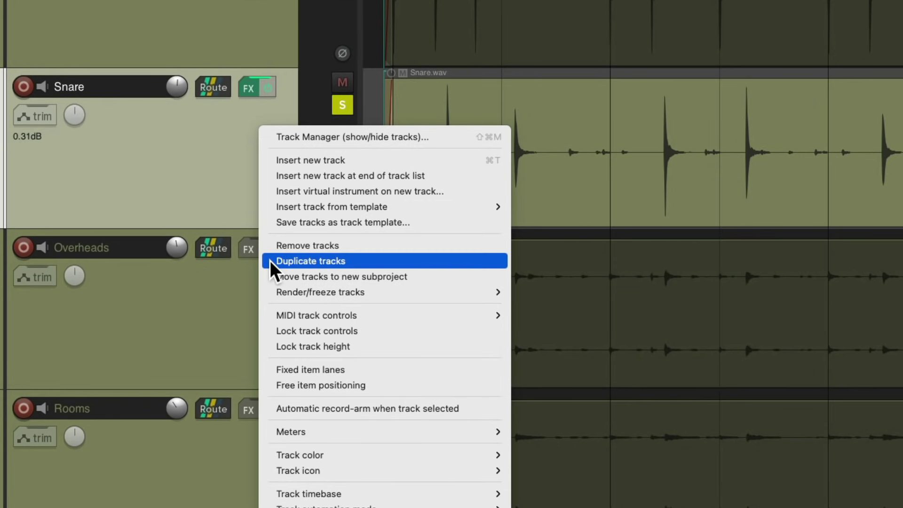
pyautogui.click(270, 260)
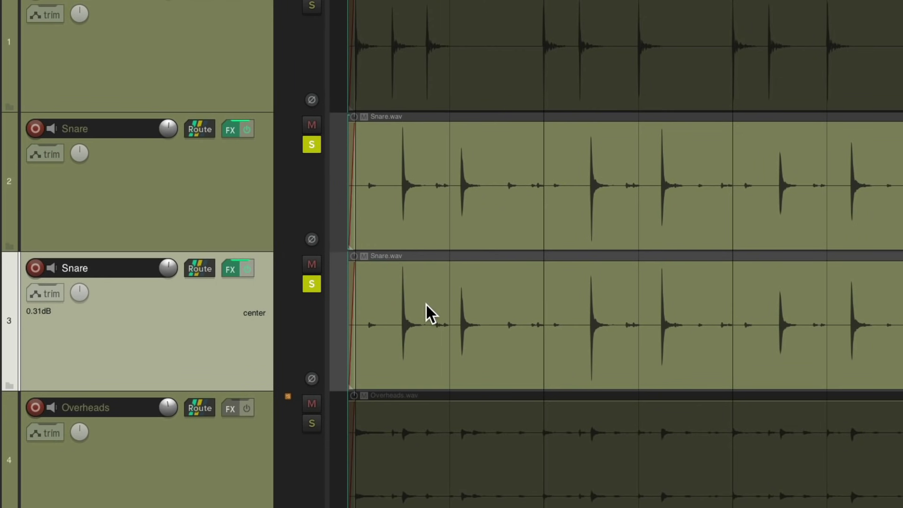
pyautogui.click(313, 146)
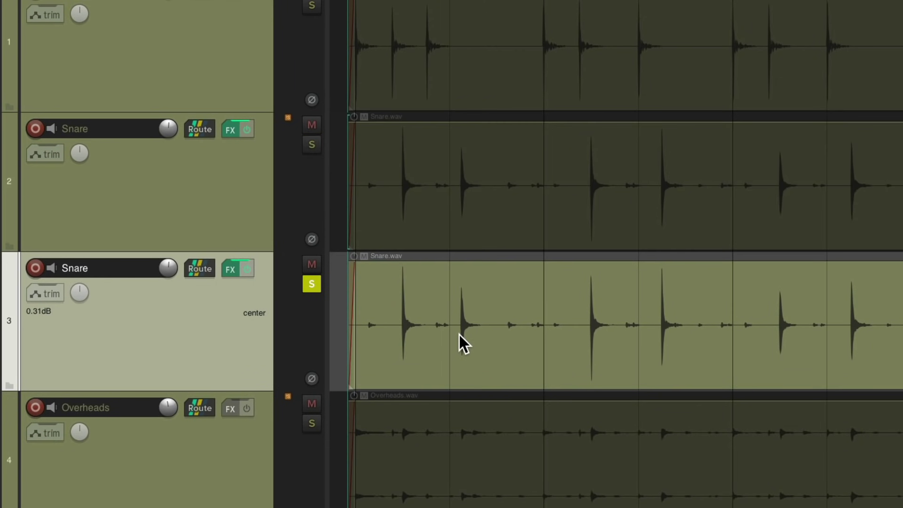
pyautogui.press('space')
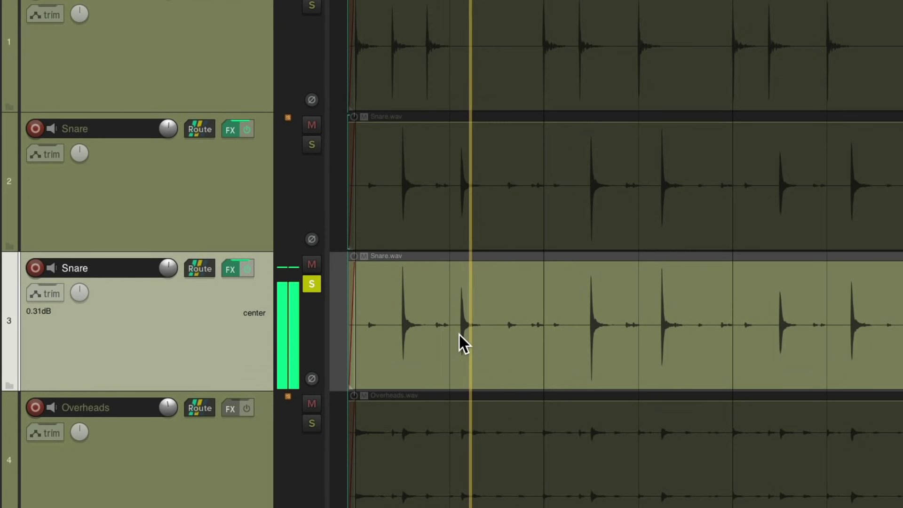
pyautogui.click(312, 284)
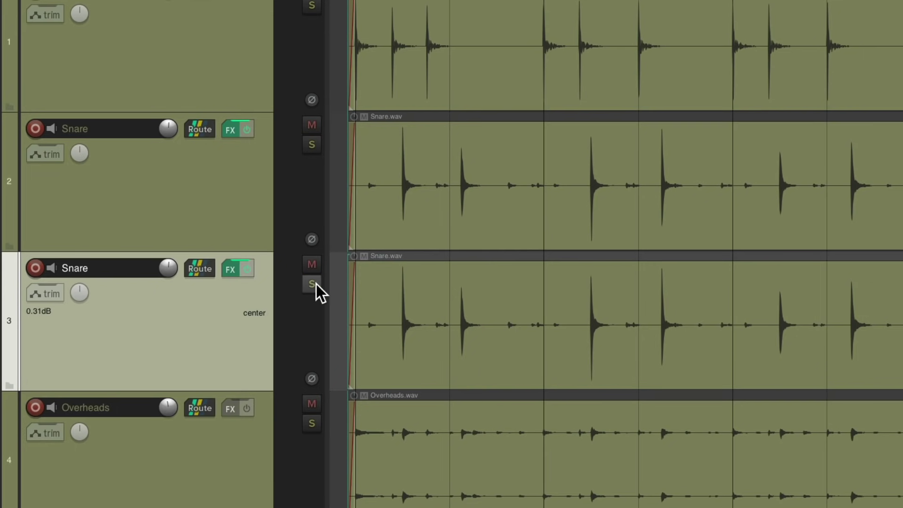
pyautogui.click(310, 142)
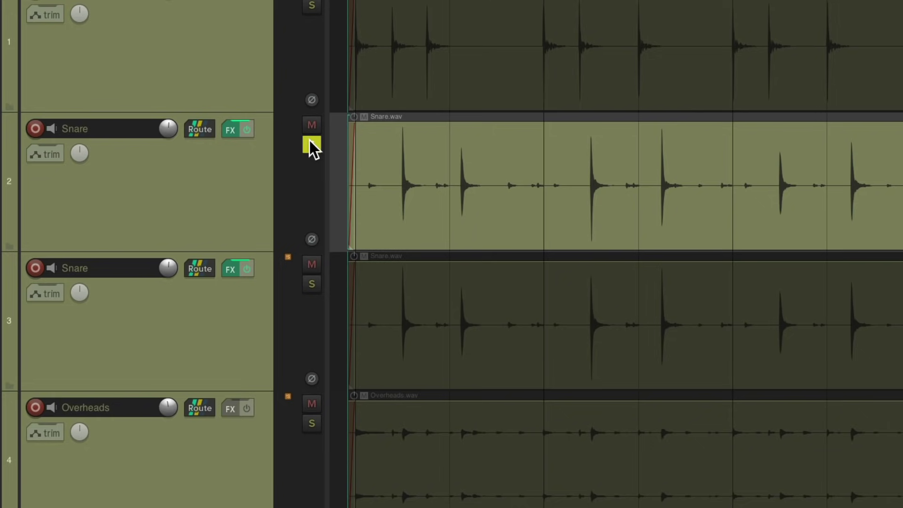
# Redraw the original Snare's General Dynamics curve to keep only the quiet ghost notes.
pyautogui.rightClick(232, 127)
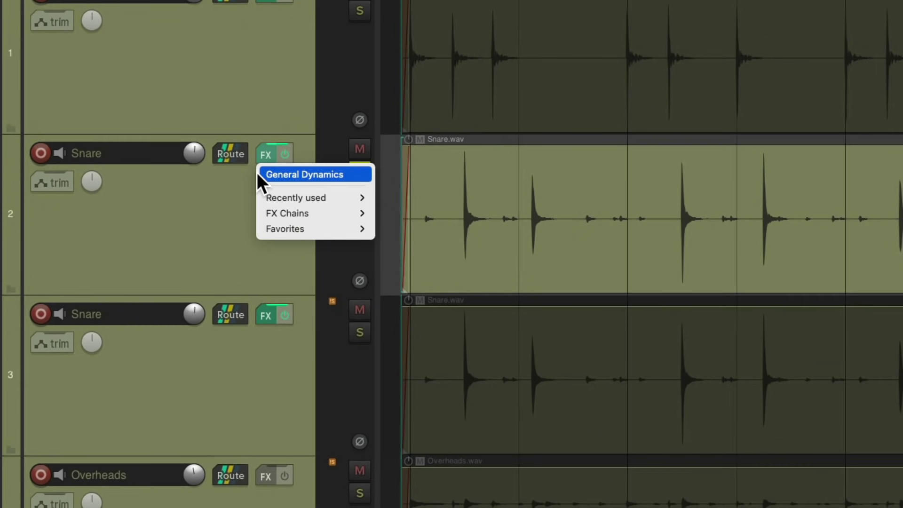
pyautogui.click(305, 174)
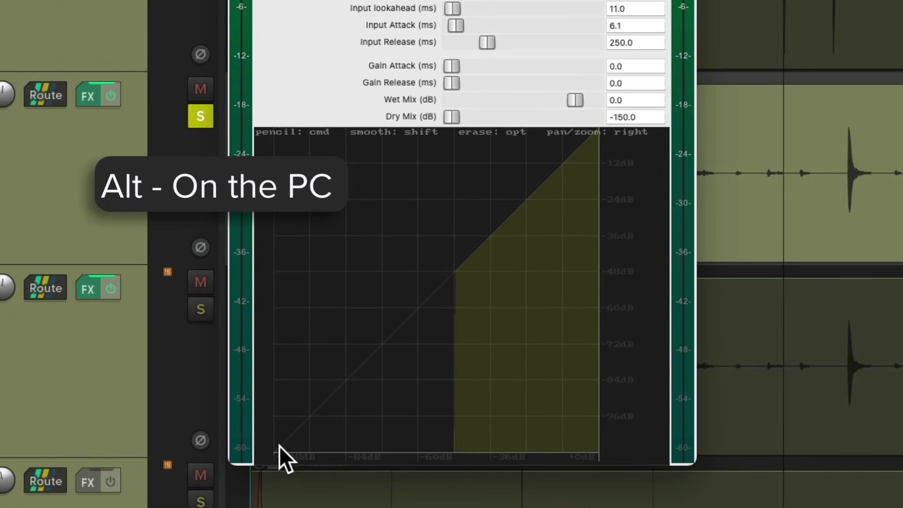
pyautogui.moveTo(278, 445); pyautogui.dragTo(484, 249)
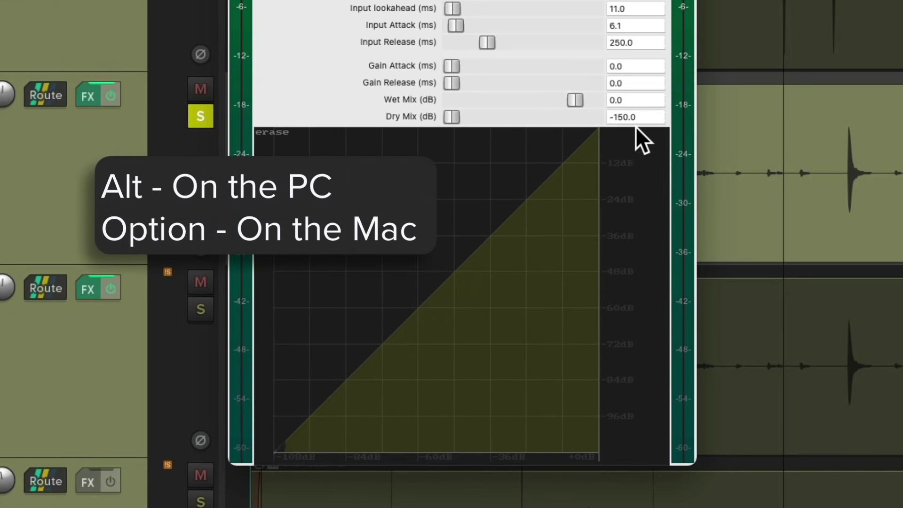
pyautogui.moveTo(594, 451); pyautogui.dragTo(454, 465)
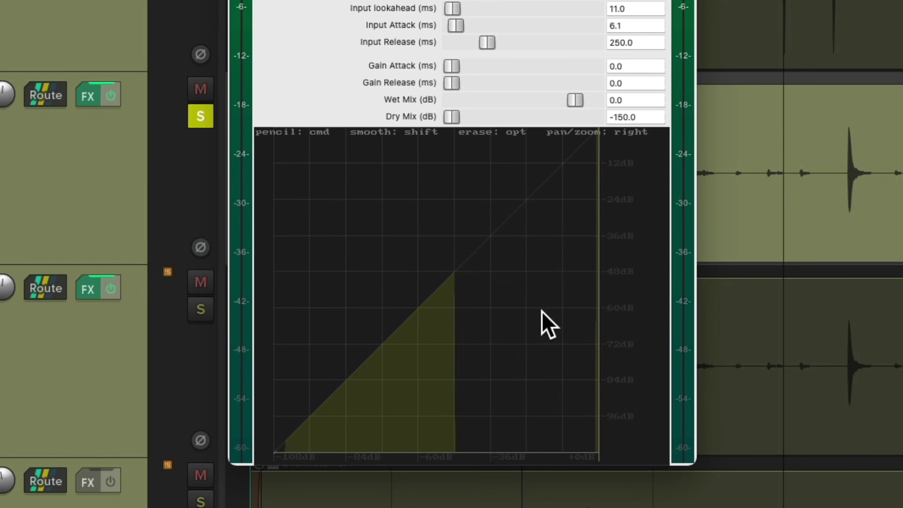
pyautogui.press('space')
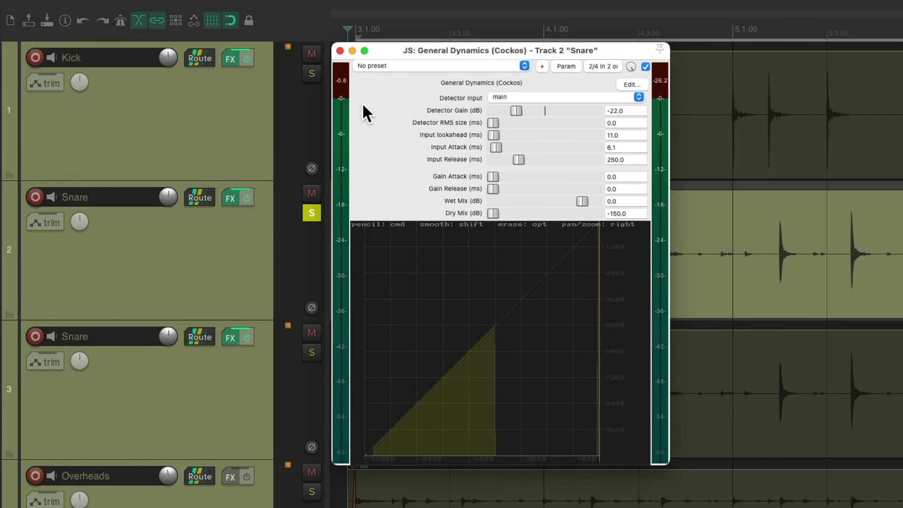
# Play both Snare tracks together, then leave only the duplicate Snare soloed.
pyautogui.click(340, 50)
pyautogui.click(311, 353)
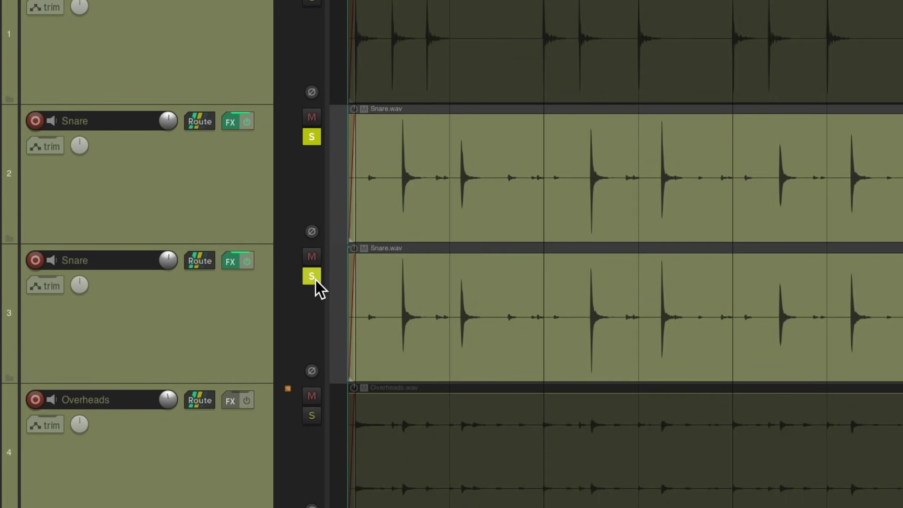
pyautogui.press('space')
pyautogui.press('space')
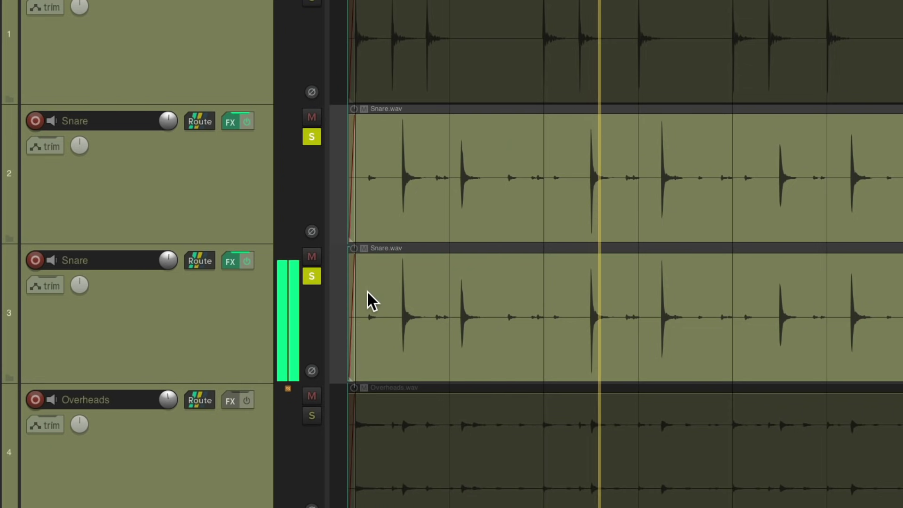
pyautogui.press('space')
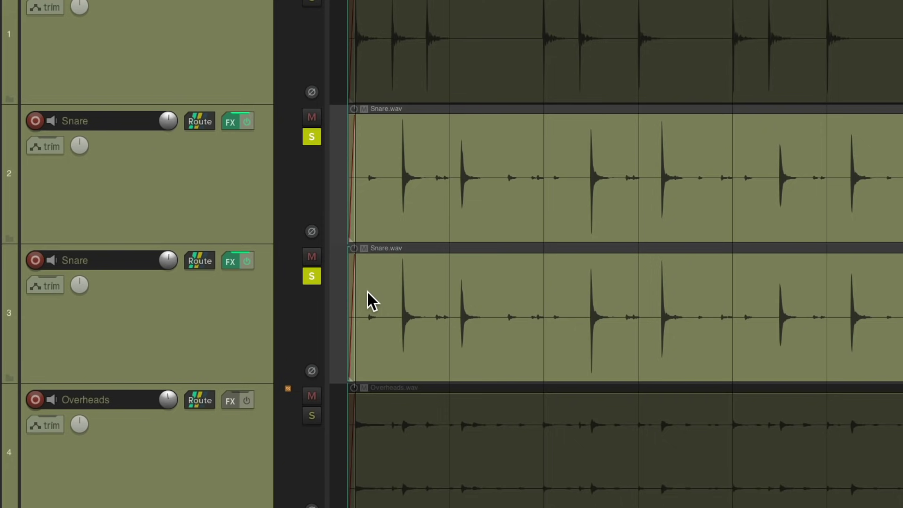
pyautogui.click(311, 137)
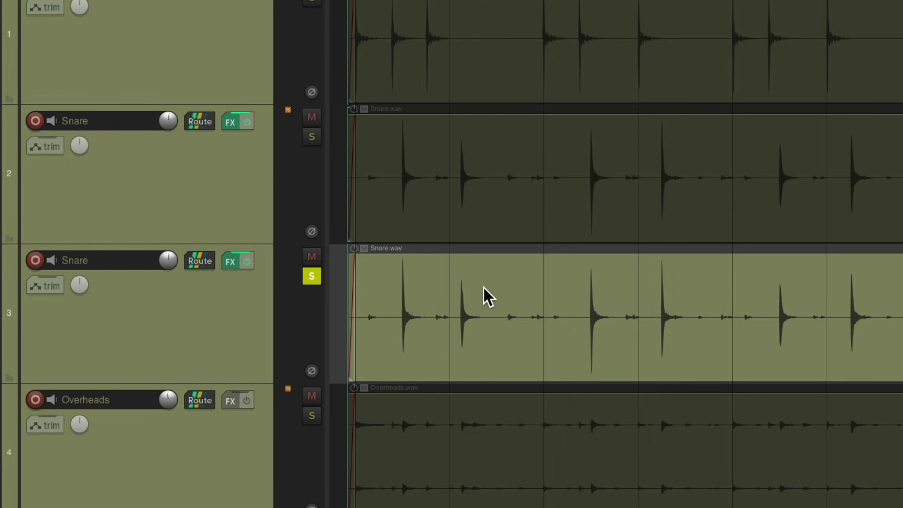
# Add Cockos ReaComp after General Dynamics on the duplicate Snare track.
pyautogui.click(235, 262)
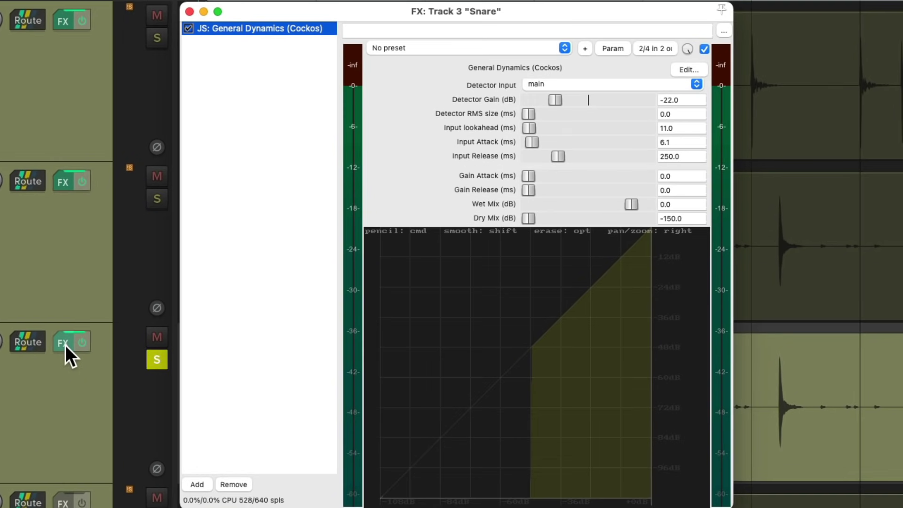
pyautogui.doubleClick(270, 98)
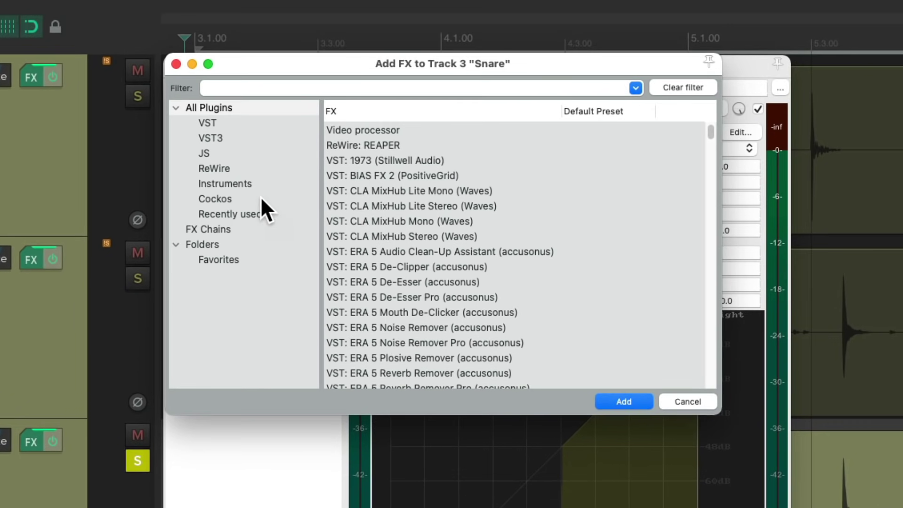
pyautogui.click(262, 203)
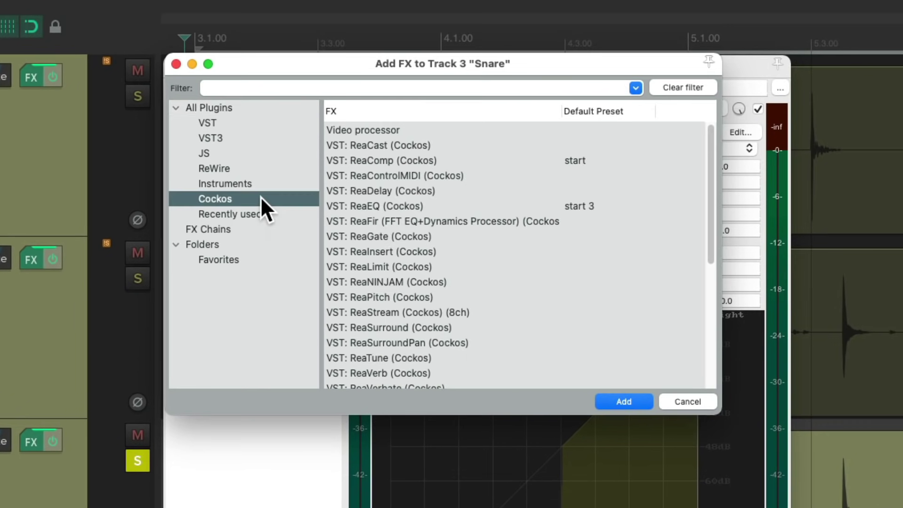
pyautogui.click(414, 162)
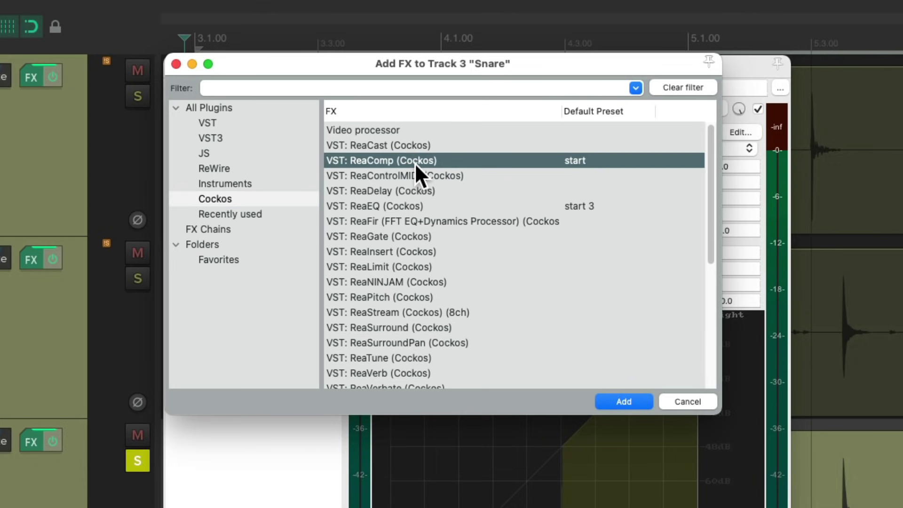
pyautogui.doubleClick(414, 161)
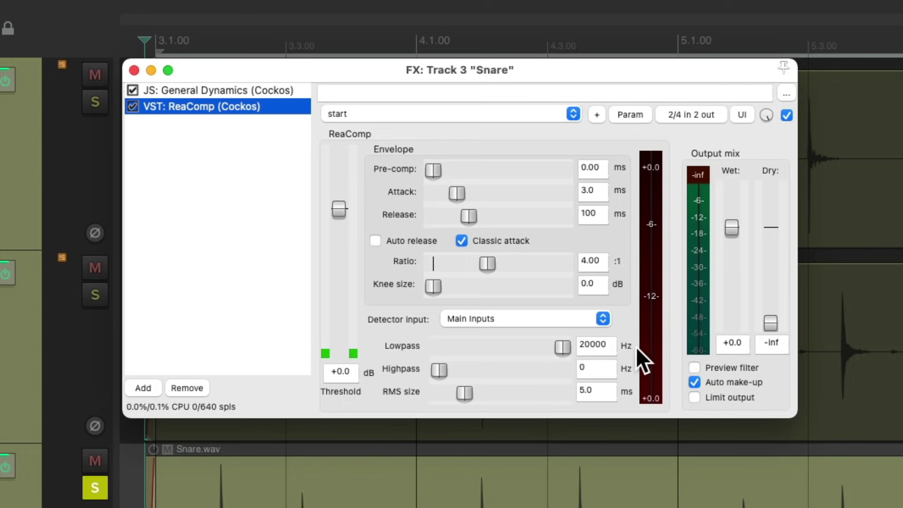
# Set ReaComp's threshold to -15.1 dB and its attack to 1.1 ms.
pyautogui.moveTo(335, 213); pyautogui.dragTo(337, 270)
pyautogui.moveTo(450, 193); pyautogui.dragTo(442, 194)
pyautogui.moveTo(339, 263); pyautogui.dragTo(340, 258)
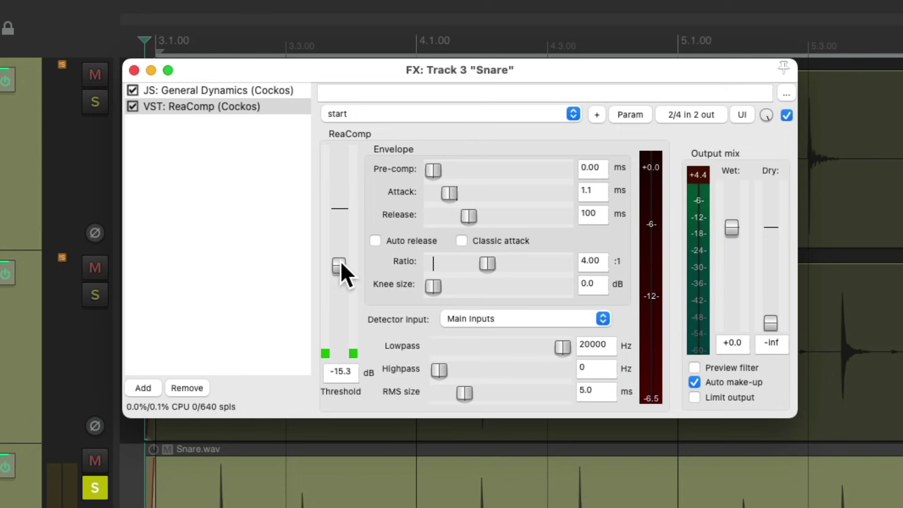
pyautogui.click(337, 265)
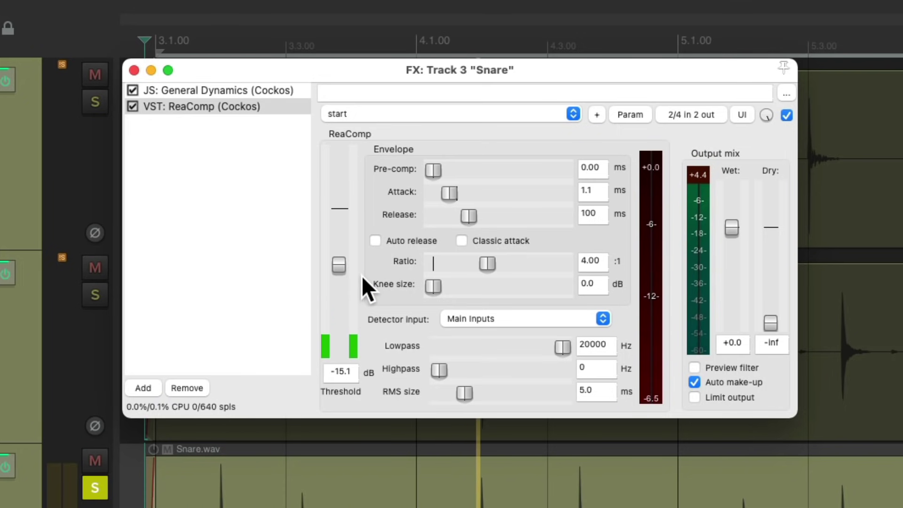
# Add Cockos ReaEQ after ReaComp on the duplicate Snare track.
pyautogui.doubleClick(225, 153)
pyautogui.click(250, 212)
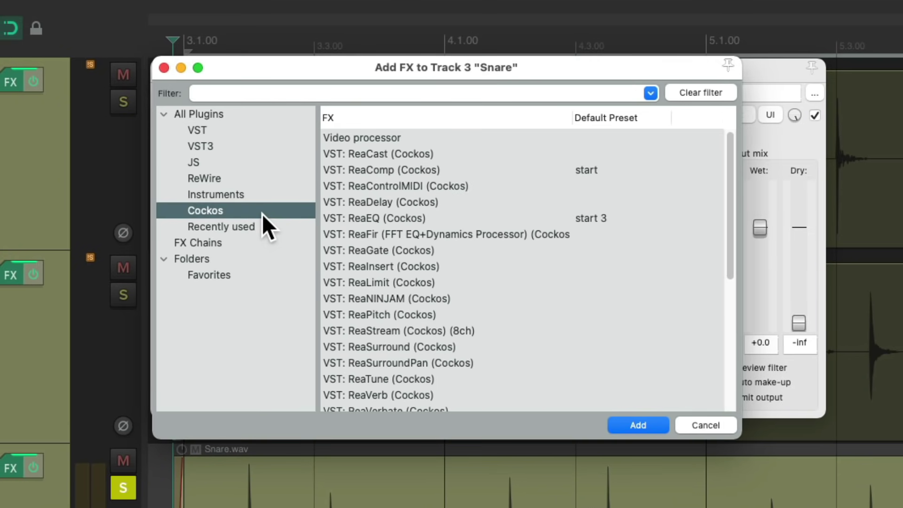
pyautogui.click(423, 217)
pyautogui.doubleClick(418, 217)
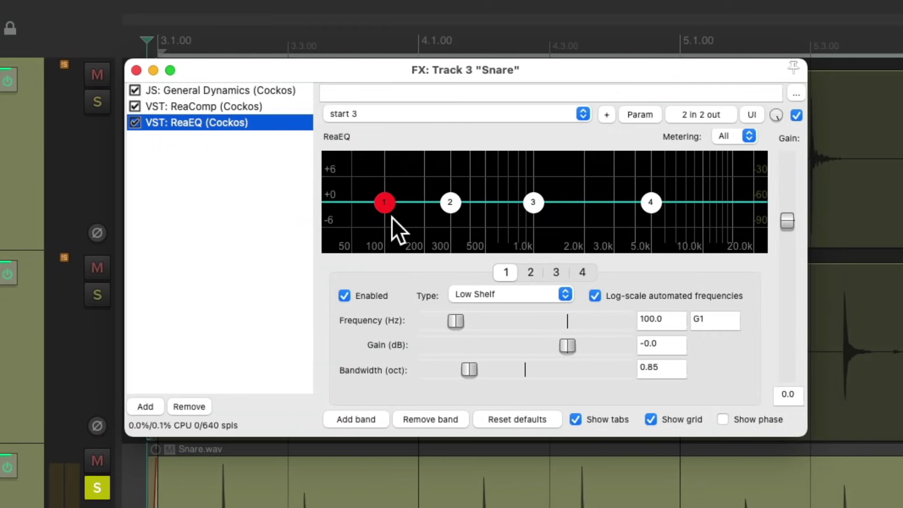
# Boost ReaEQ by 0.9 dB at 2512 Hz and 1.3 dB on the 5050 Hz shelf.
pyautogui.moveTo(790, 428)
pyautogui.mouseDown()
pyautogui.moveTo(763, 476)
pyautogui.moveTo(780, 425)
pyautogui.mouseUp()
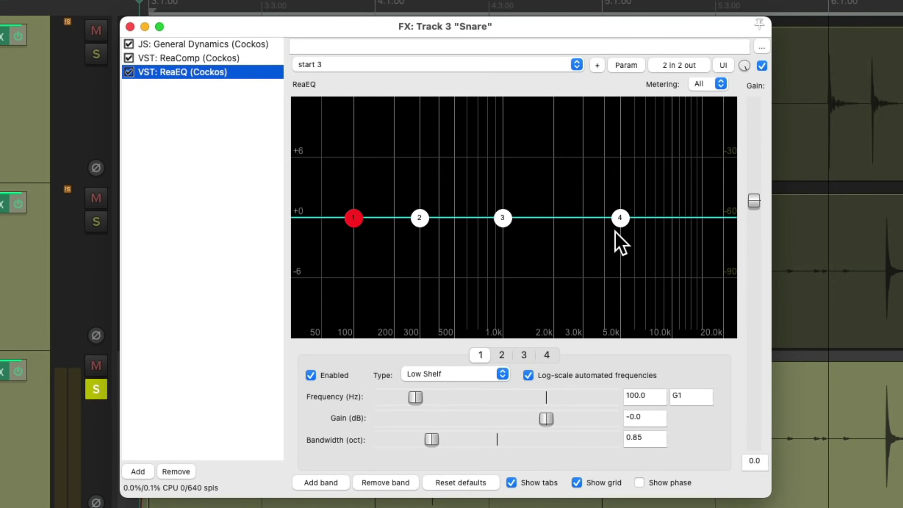
pyautogui.moveTo(503, 217); pyautogui.dragTo(619, 204)
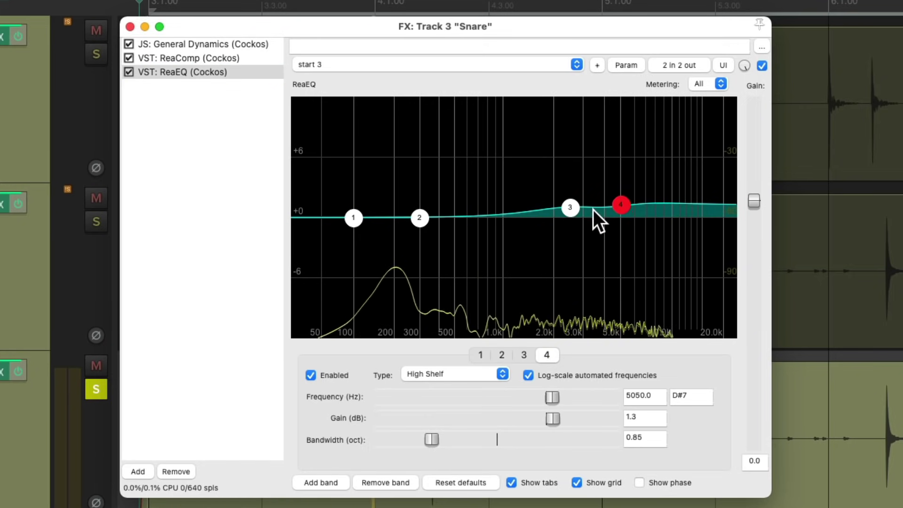
pyautogui.click(570, 210)
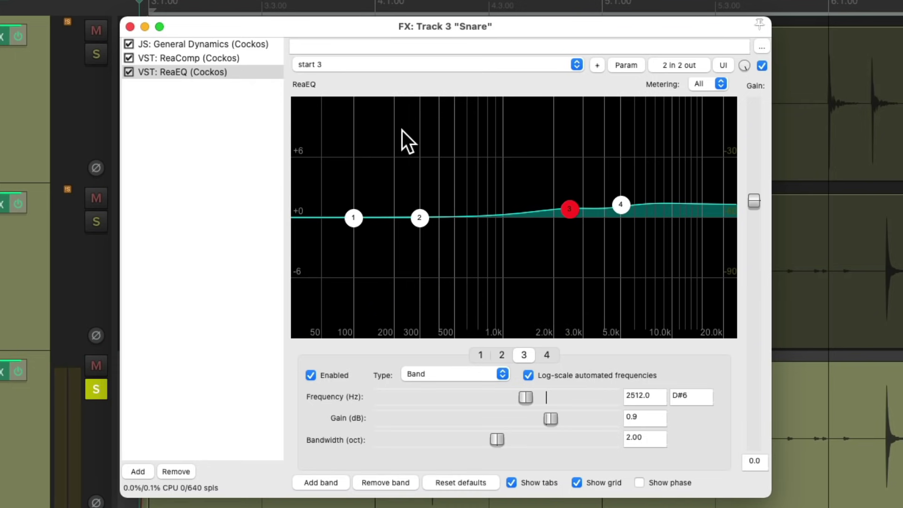
pyautogui.click(130, 26)
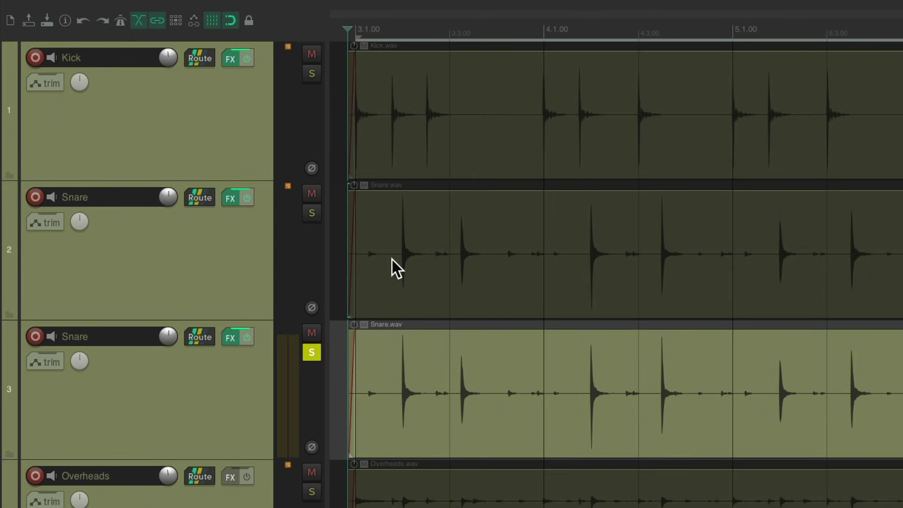
# Solo the original Snare and add ReaComp with its threshold pulled down to -34.0 dB.
pyautogui.click(314, 354)
pyautogui.click(312, 212)
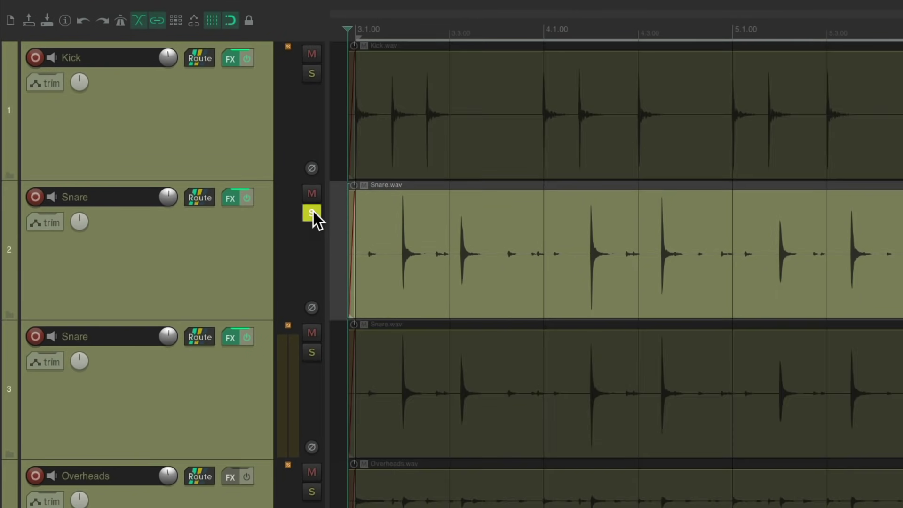
pyautogui.click(238, 193)
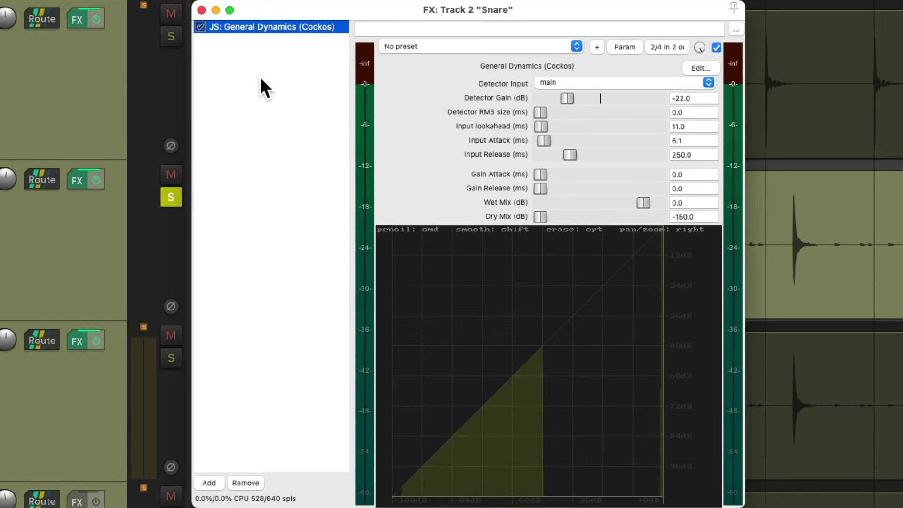
pyautogui.doubleClick(261, 79)
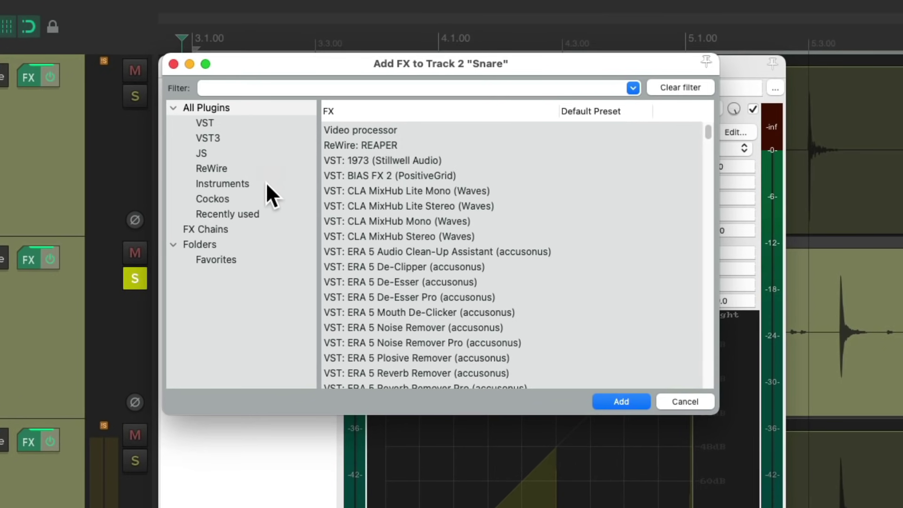
pyautogui.click(213, 198)
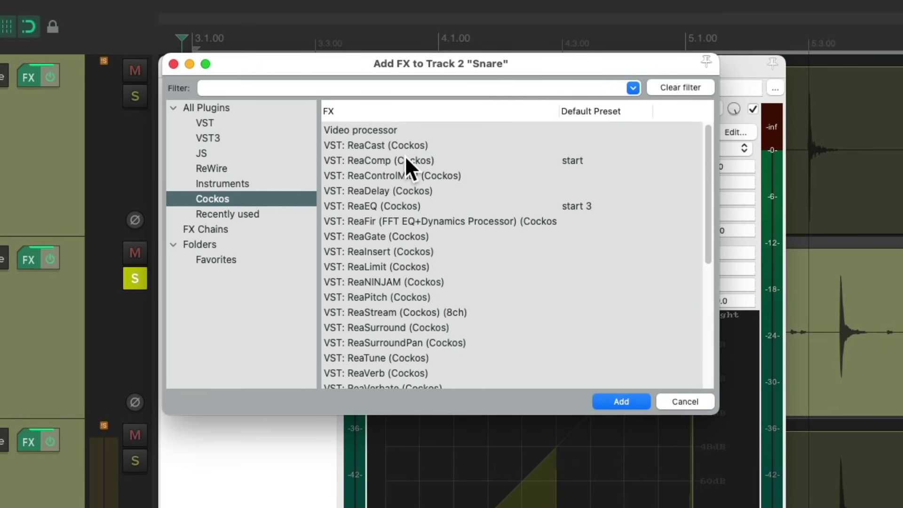
pyautogui.doubleClick(453, 158)
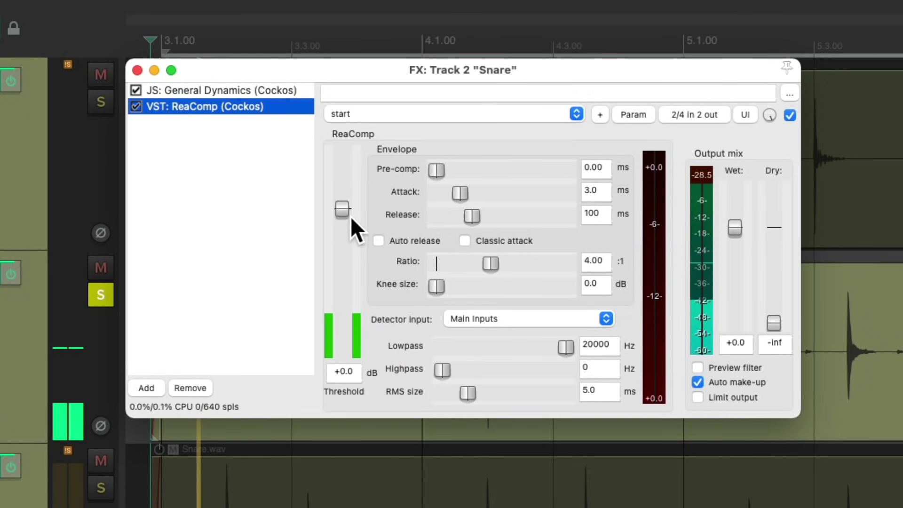
pyautogui.moveTo(342, 210); pyautogui.dragTo(340, 303)
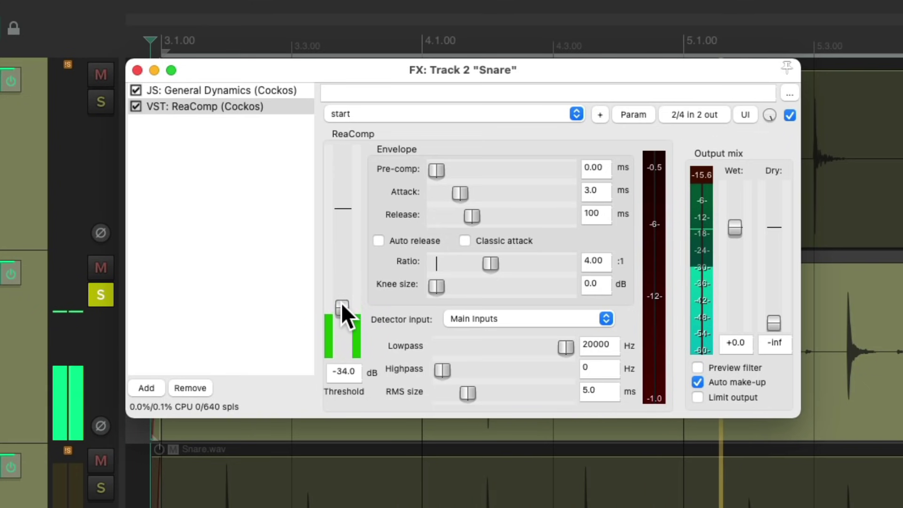
# Add Cockos ReaEQ to the end of the original Snare's chain.
pyautogui.doubleClick(255, 174)
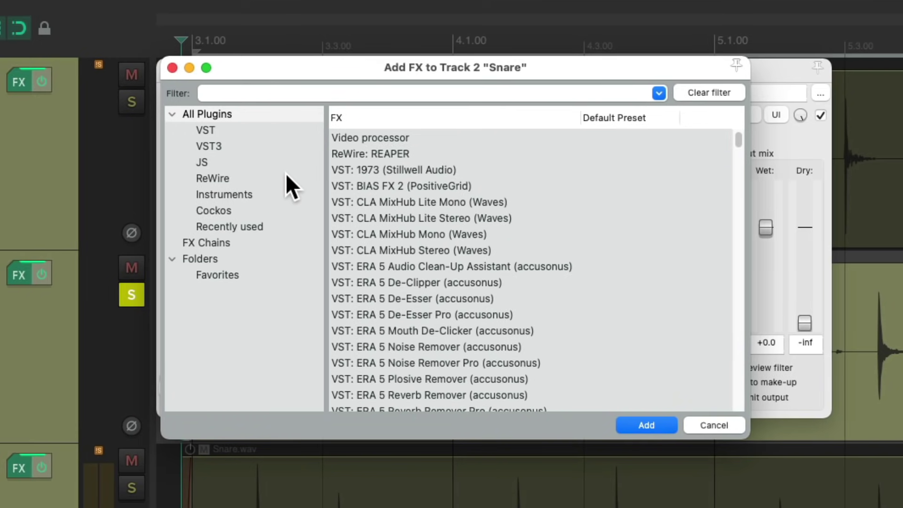
pyautogui.click(245, 211)
pyautogui.doubleClick(380, 219)
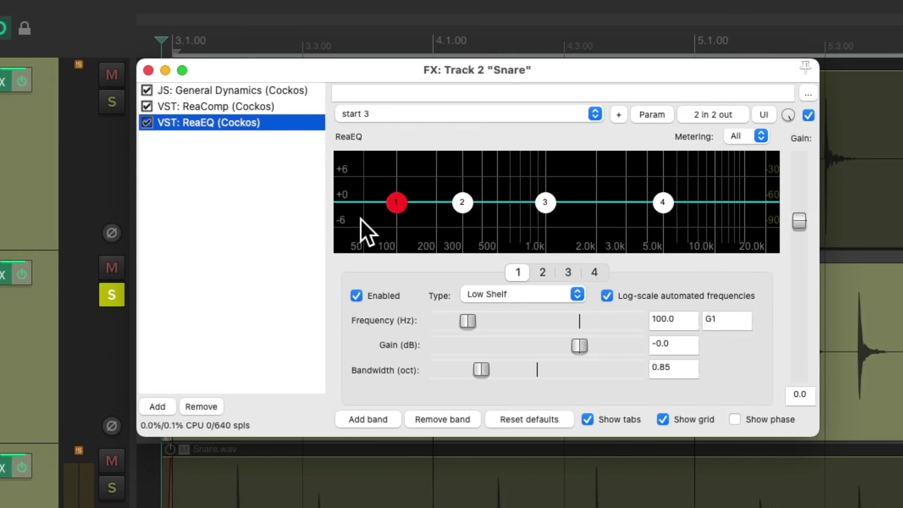
# Boost the 114.4 Hz low shelf by 4.2 dB and 293.2 Hz by 4.3 dB.
pyautogui.moveTo(790, 439); pyautogui.dragTo(828, 506)
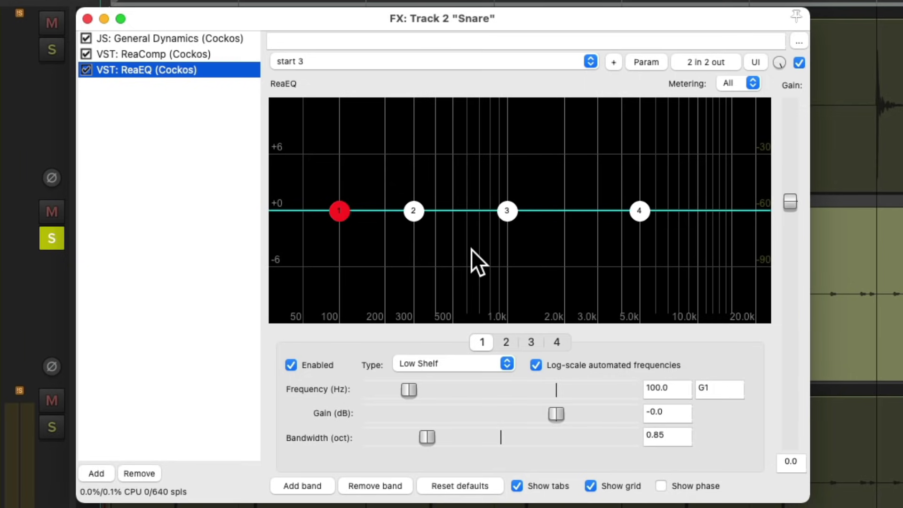
pyautogui.moveTo(413, 210); pyautogui.dragTo(420, 198)
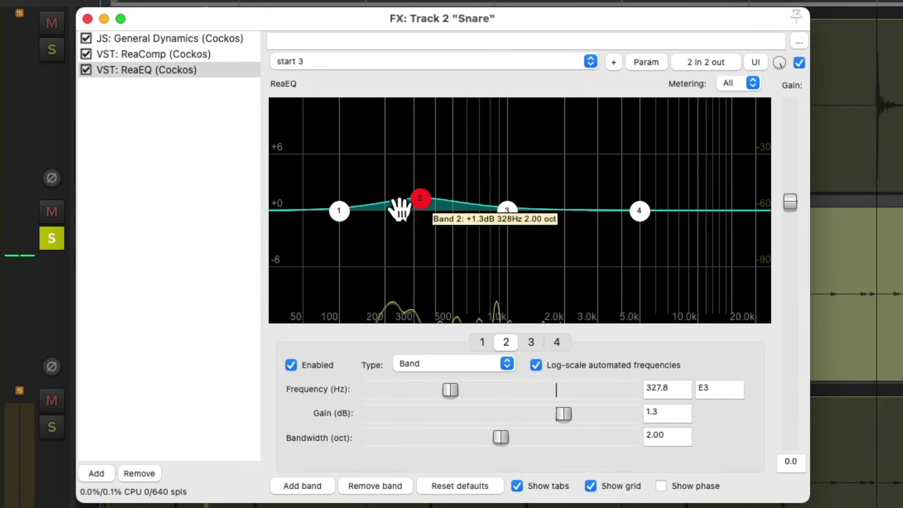
pyautogui.moveTo(343, 210); pyautogui.dragTo(344, 180)
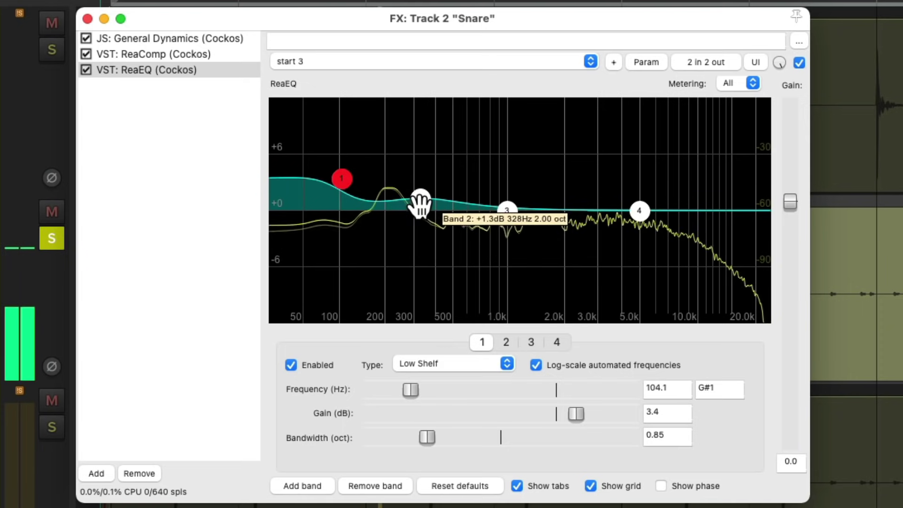
pyautogui.moveTo(420, 200); pyautogui.dragTo(412, 170)
pyautogui.moveTo(343, 182); pyautogui.dragTo(346, 170)
pyautogui.click(413, 170)
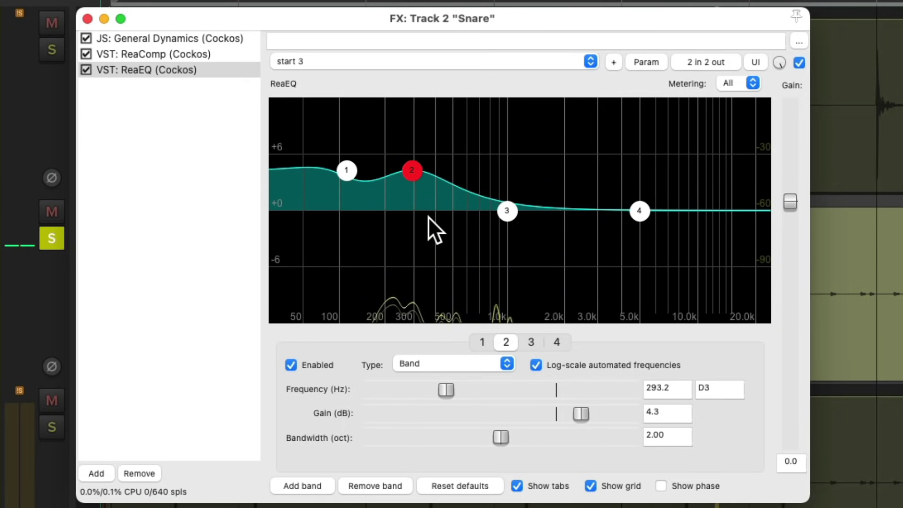
pyautogui.press('space')
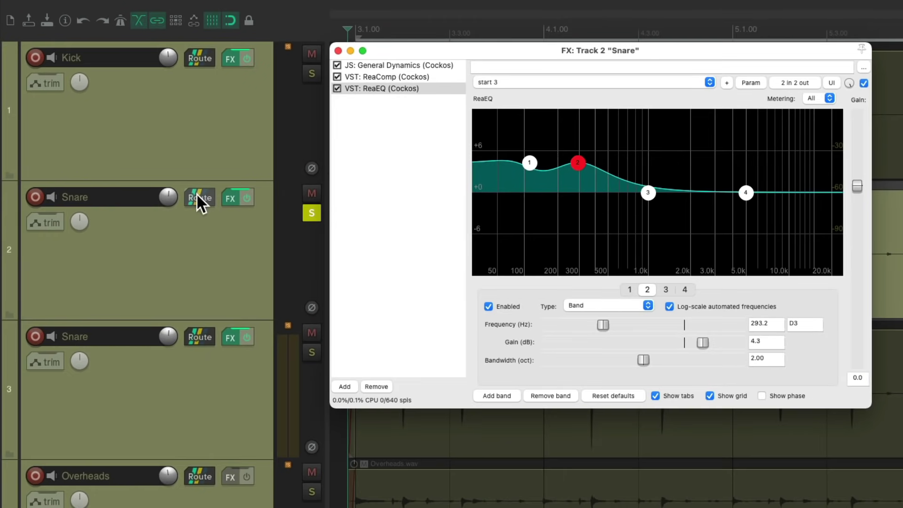
# Raise track 2 Snare's send to Drumverb to -13.70 dB in its Routing window.
pyautogui.click(199, 195)
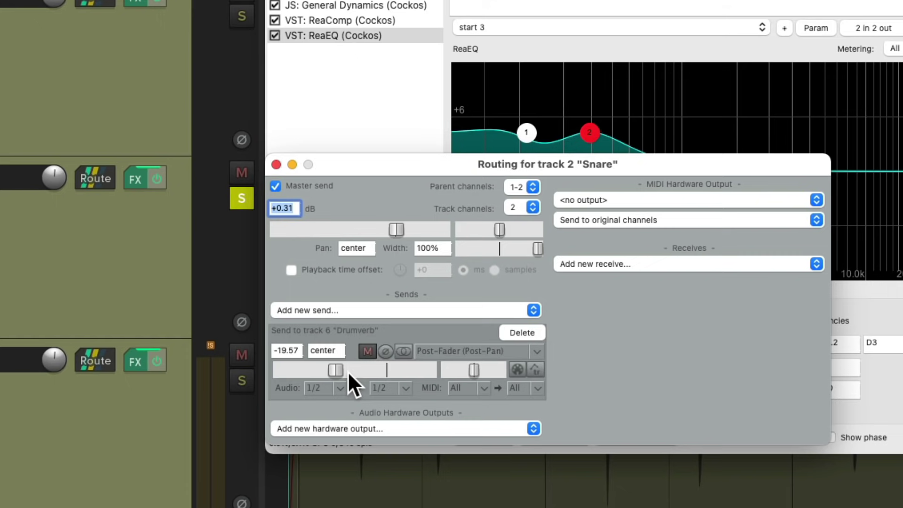
pyautogui.moveTo(339, 371)
pyautogui.mouseDown()
pyautogui.moveTo(360, 371)
pyautogui.moveTo(347, 374)
pyautogui.mouseUp()
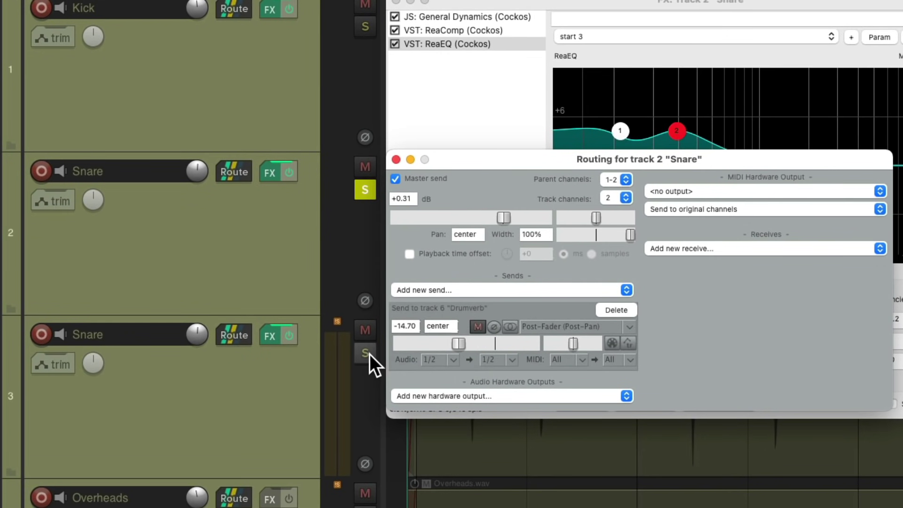
pyautogui.click(365, 352)
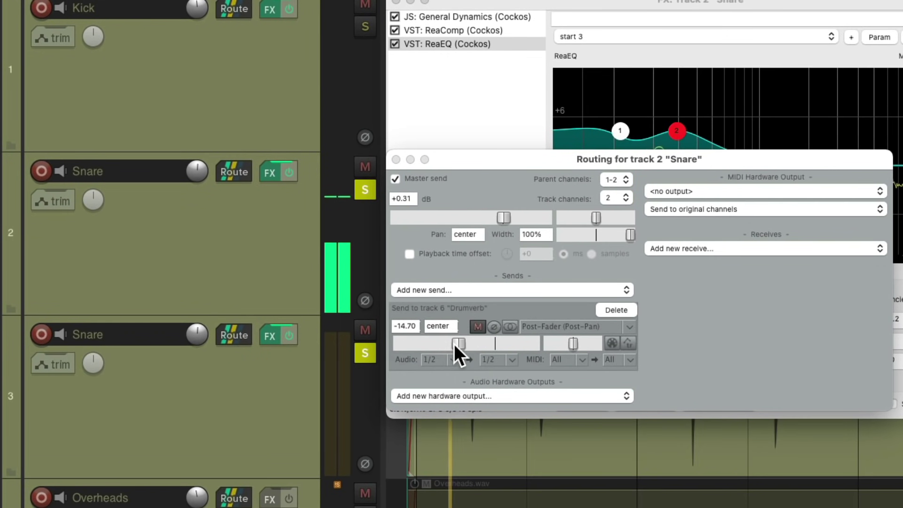
pyautogui.moveTo(456, 343); pyautogui.dragTo(458, 345)
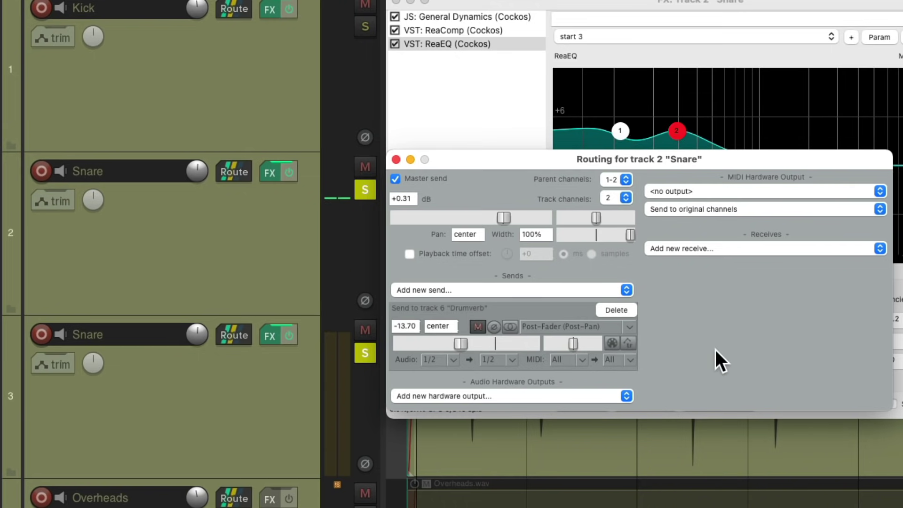
# Close track 2's routing and FX windows, unsolo both Snare tracks, and open the Mixer.
pyautogui.click(396, 160)
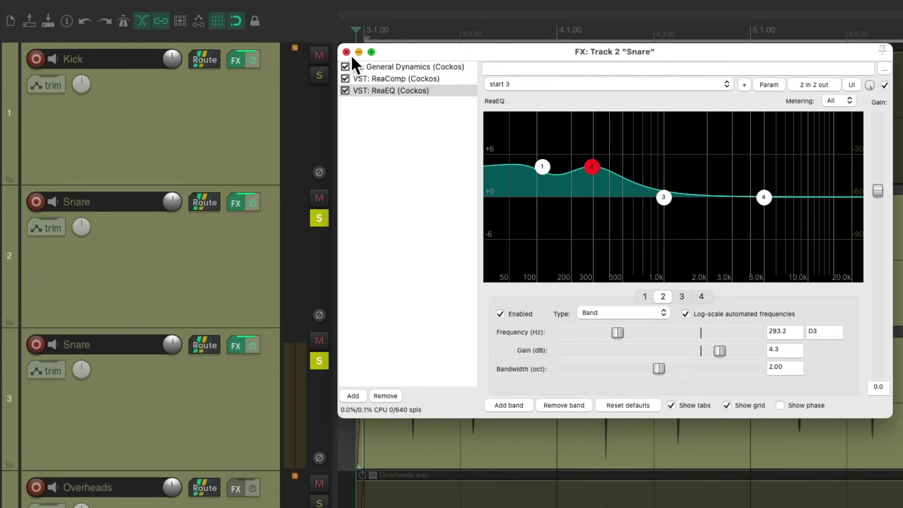
pyautogui.click(396, 1)
pyautogui.click(251, 171)
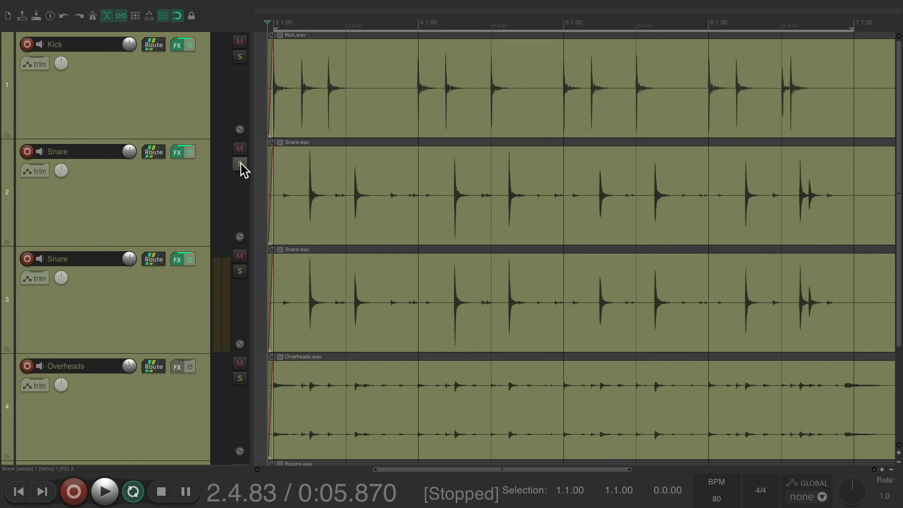
pyautogui.press('super+m')
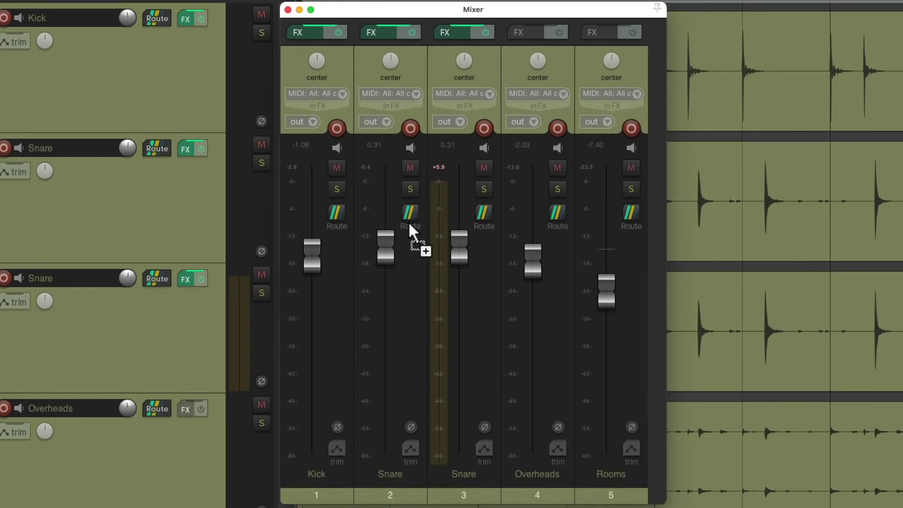
# Solo both Snare tracks, lower their faders to balance them, then clear the solos.
pyautogui.click(411, 189)
pyautogui.click(486, 189)
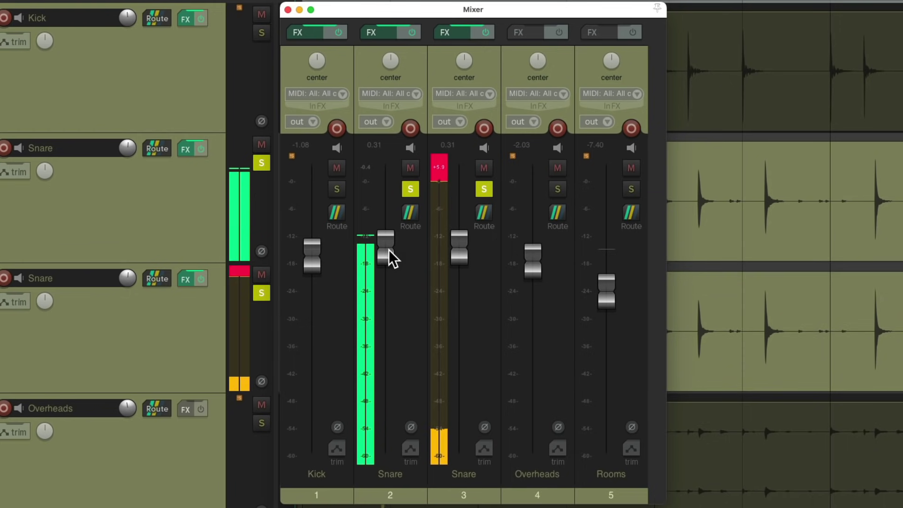
pyautogui.moveTo(388, 250); pyautogui.dragTo(388, 257)
pyautogui.moveTo(460, 247); pyautogui.dragTo(463, 250)
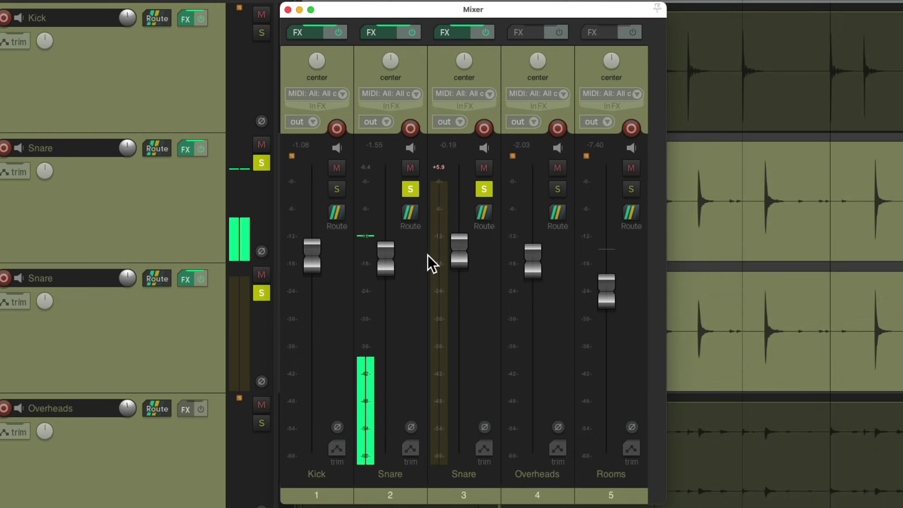
pyautogui.moveTo(386, 255); pyautogui.dragTo(386, 273)
pyautogui.press('space')
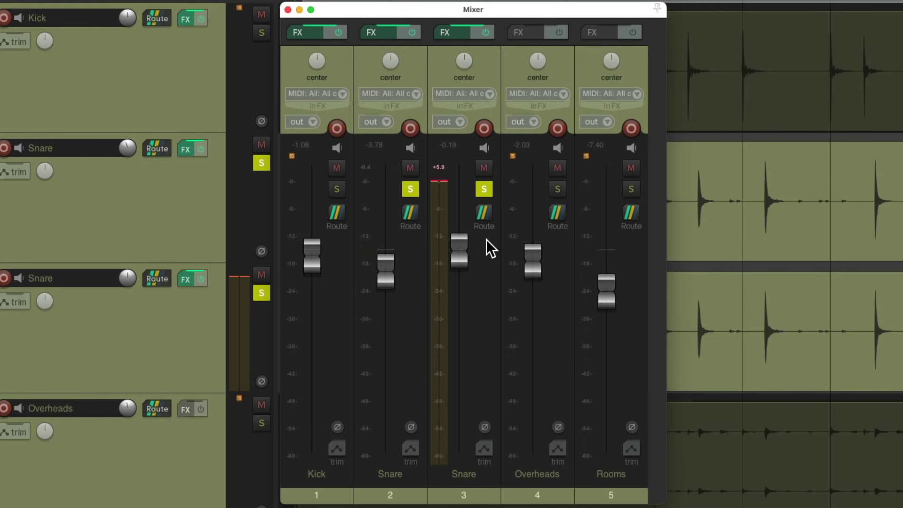
pyautogui.click(483, 188)
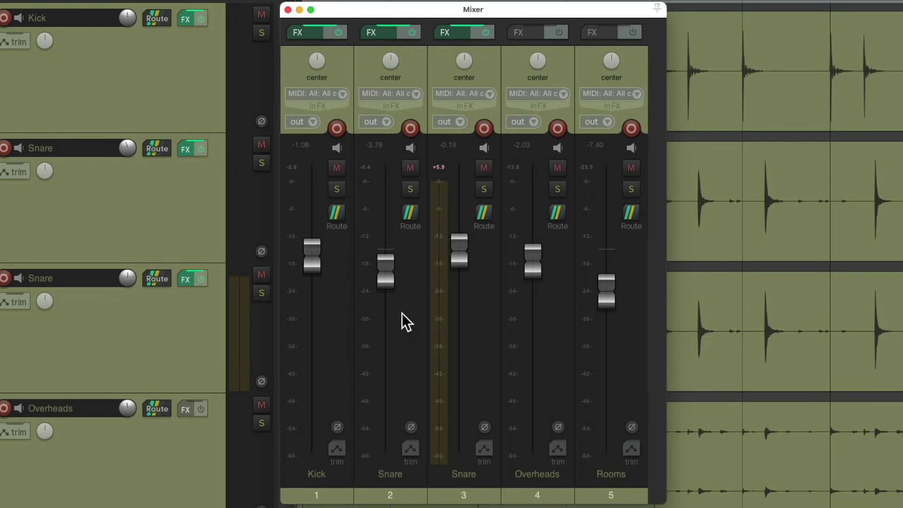
pyautogui.press('space')
pyautogui.moveTo(388, 281); pyautogui.dragTo(388, 298)
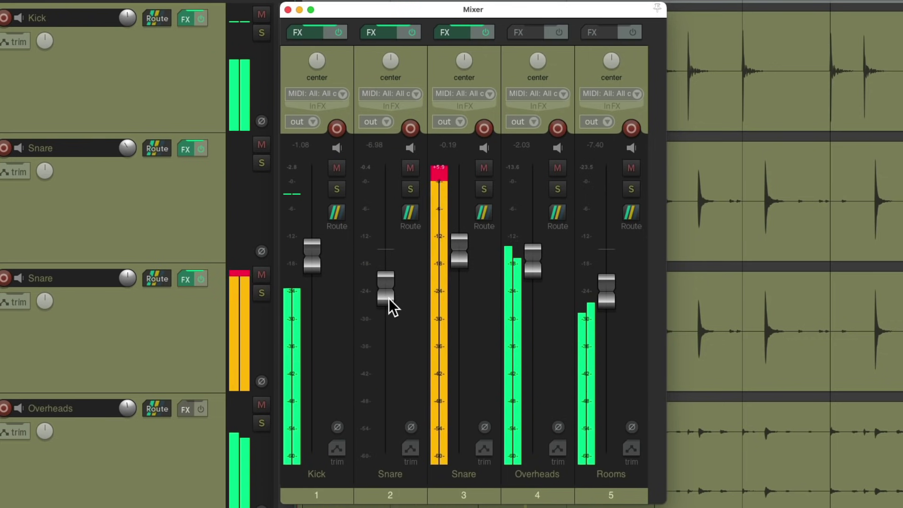
# Raise track 2 Snare's Drumverb send to -10.20 dB from the Mixer's routing.
pyautogui.scroll(-1, 455, 259)
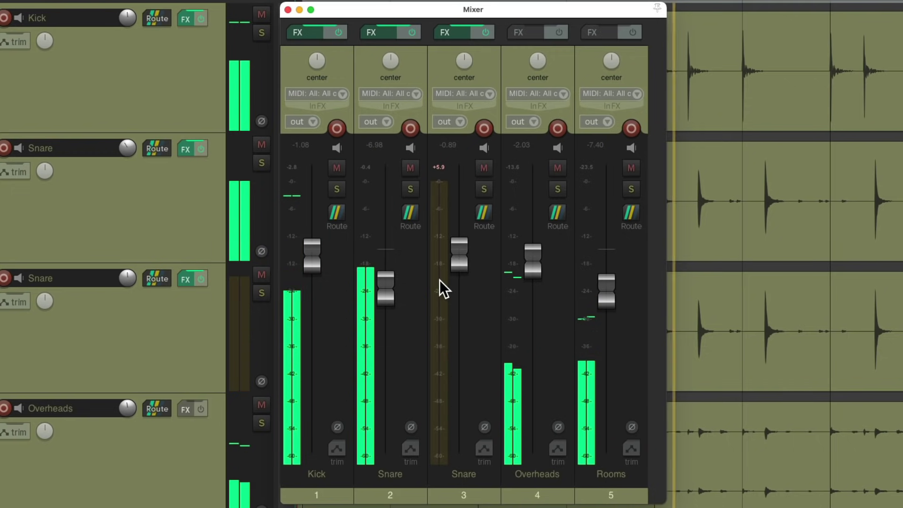
pyautogui.click(409, 212)
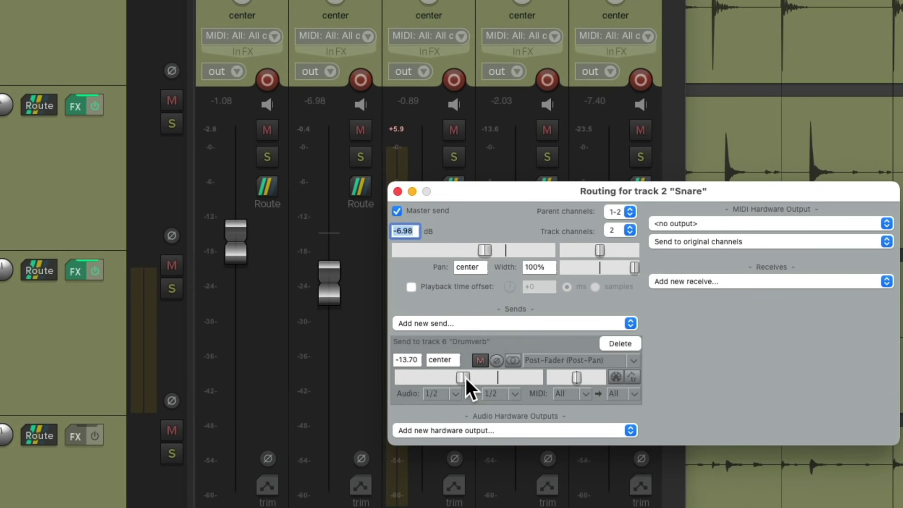
pyautogui.moveTo(465, 377); pyautogui.dragTo(474, 379)
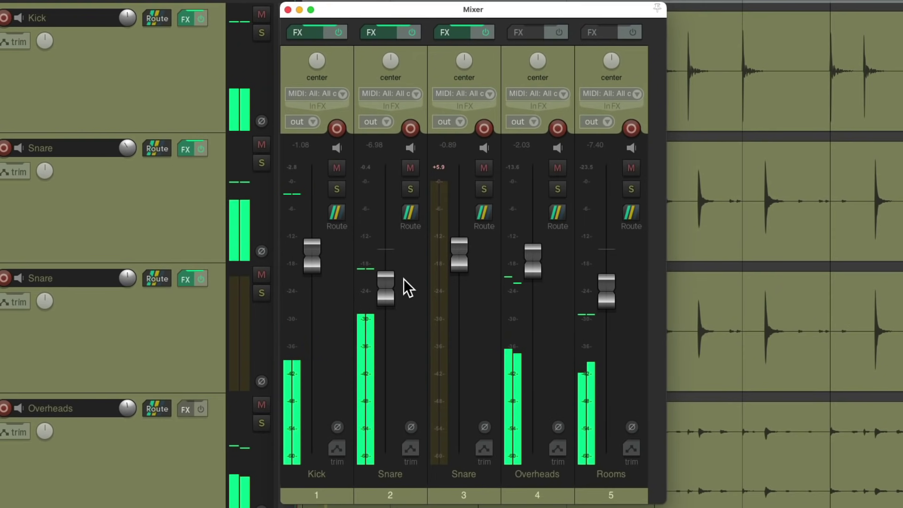
# Fine-tune the Snare faders to -7.67 dB on track 2 and -1.41 dB on track 3.
pyautogui.click(410, 188)
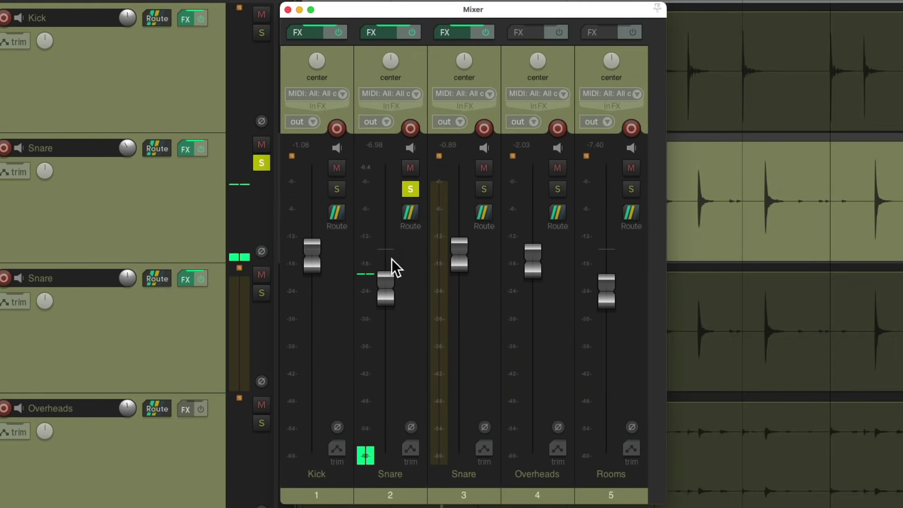
pyautogui.click(410, 189)
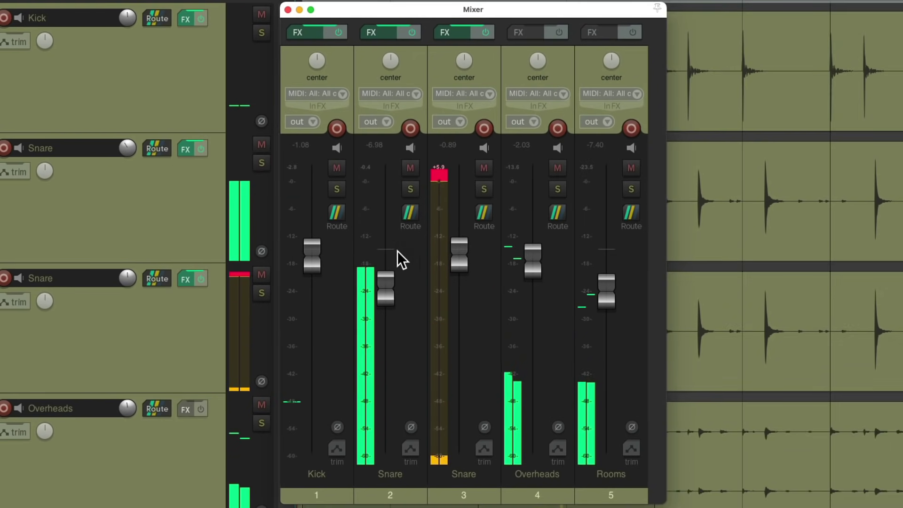
pyautogui.moveTo(385, 289); pyautogui.dragTo(386, 290)
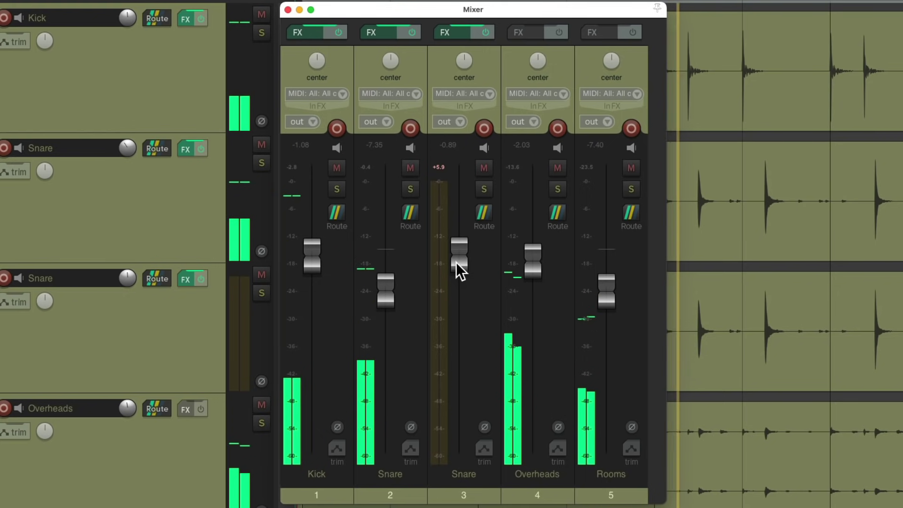
pyautogui.moveTo(456, 262); pyautogui.dragTo(453, 263)
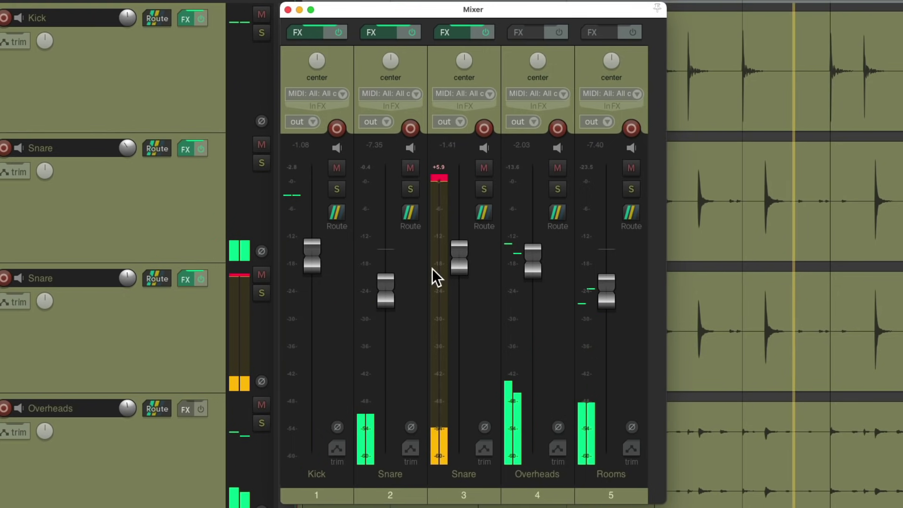
pyautogui.moveTo(386, 292); pyautogui.dragTo(385, 291)
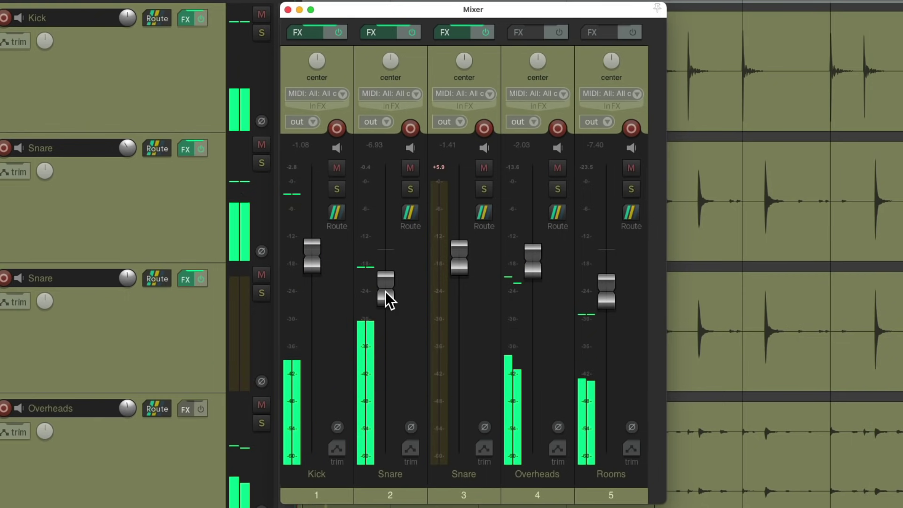
pyautogui.moveTo(385, 291); pyautogui.dragTo(386, 298)
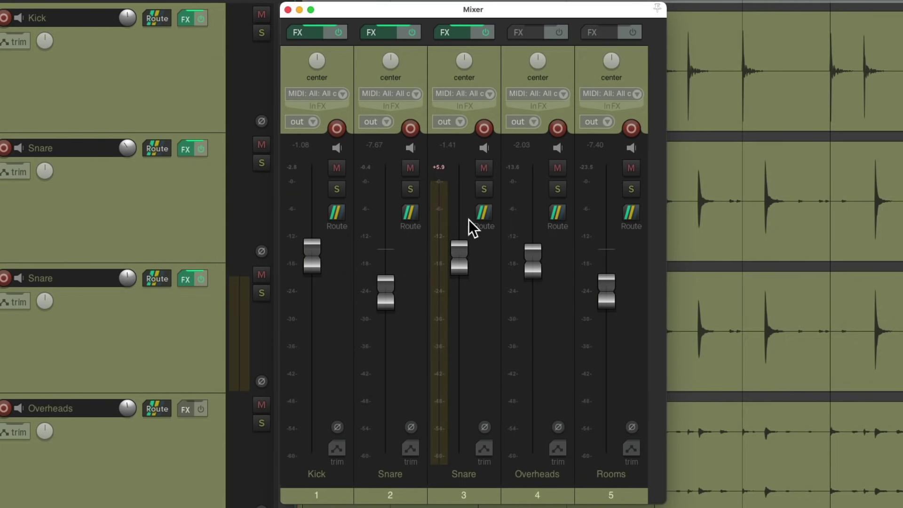
pyautogui.click(412, 32)
pyautogui.click(484, 32)
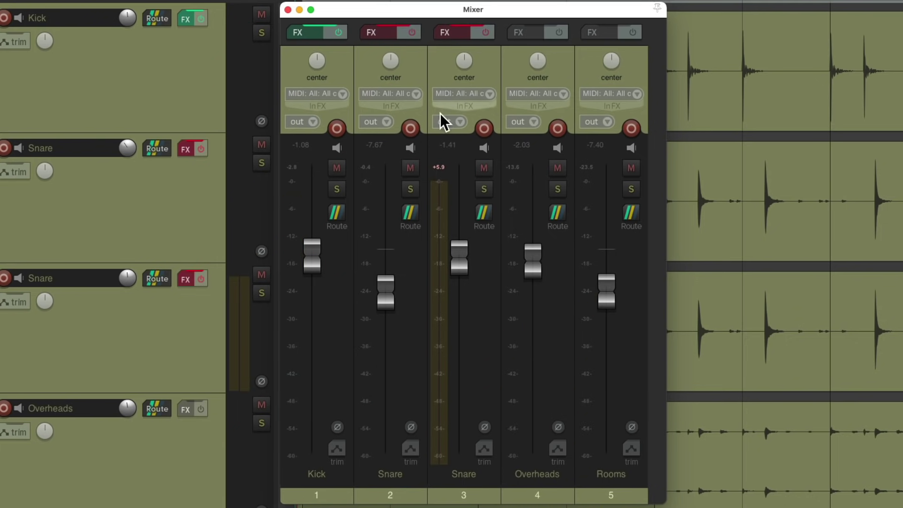
pyautogui.click(410, 168)
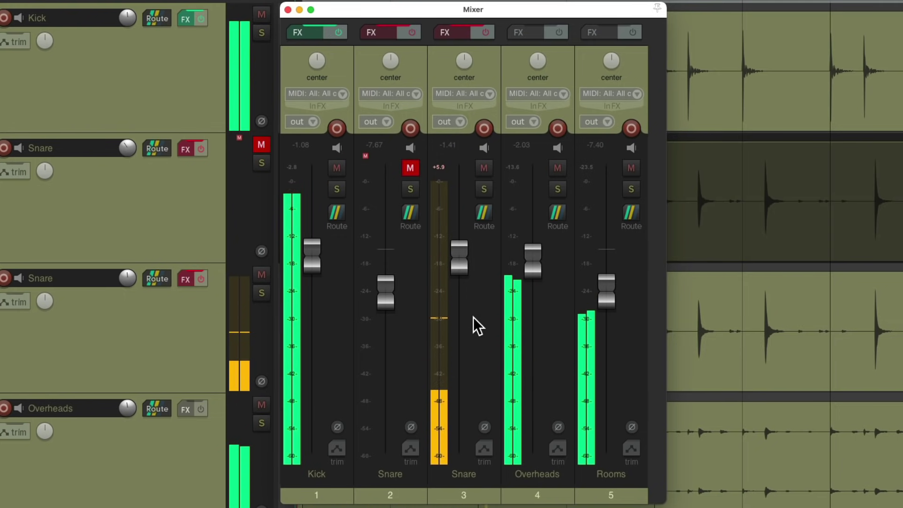
pyautogui.press('space')
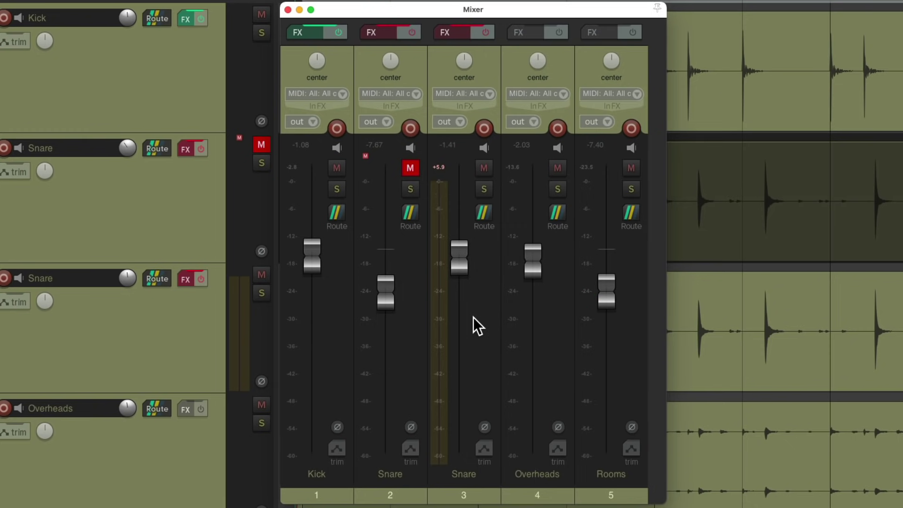
pyautogui.click(489, 33)
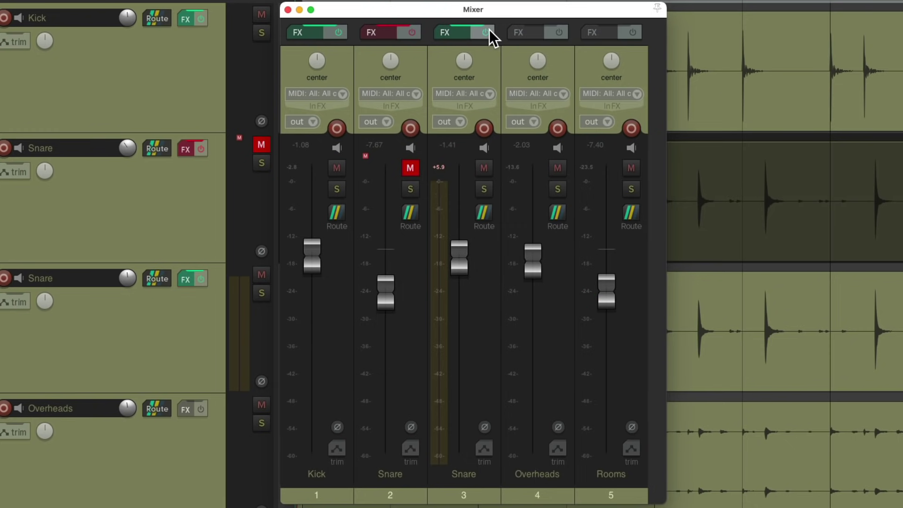
pyautogui.click(417, 34)
# Unmute track 2 Snare and, during playback, lower it to -10.5 dB and track 3 to -2.65 dB.
pyautogui.click(410, 168)
pyautogui.press('space')
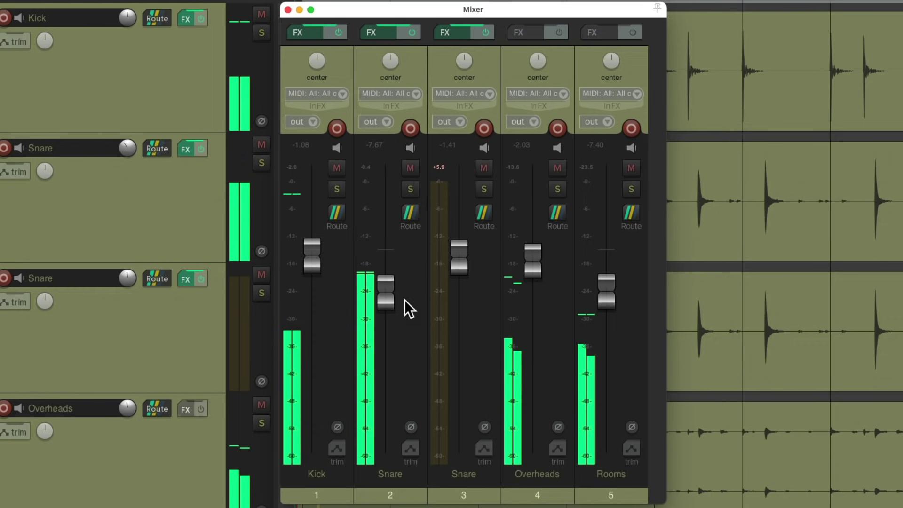
pyautogui.moveTo(387, 295); pyautogui.dragTo(388, 297)
pyautogui.moveTo(466, 264); pyautogui.dragTo(459, 268)
pyautogui.moveTo(385, 304); pyautogui.dragTo(382, 304)
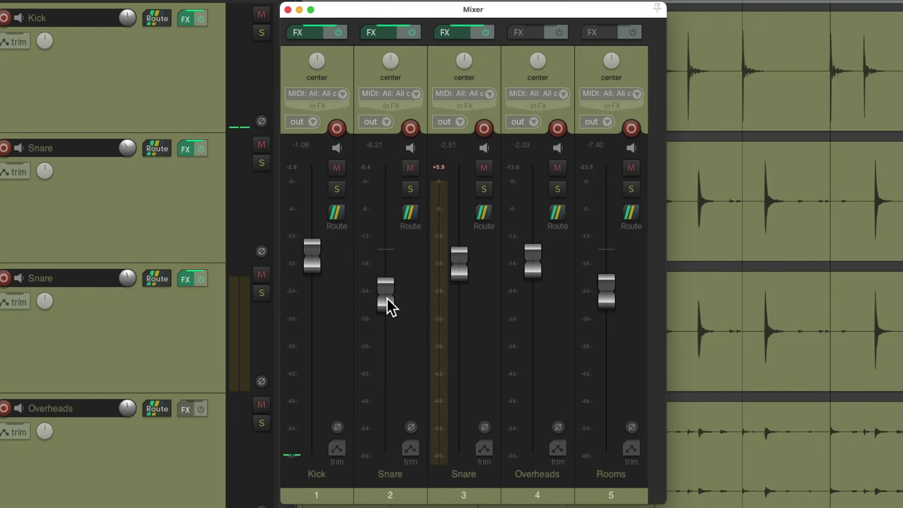
pyautogui.press('space')
pyautogui.moveTo(388, 298)
pyautogui.mouseDown()
pyautogui.moveTo(382, 354)
pyautogui.moveTo(391, 261)
pyautogui.moveTo(391, 307)
pyautogui.mouseUp()
pyautogui.moveTo(462, 271); pyautogui.dragTo(462, 272)
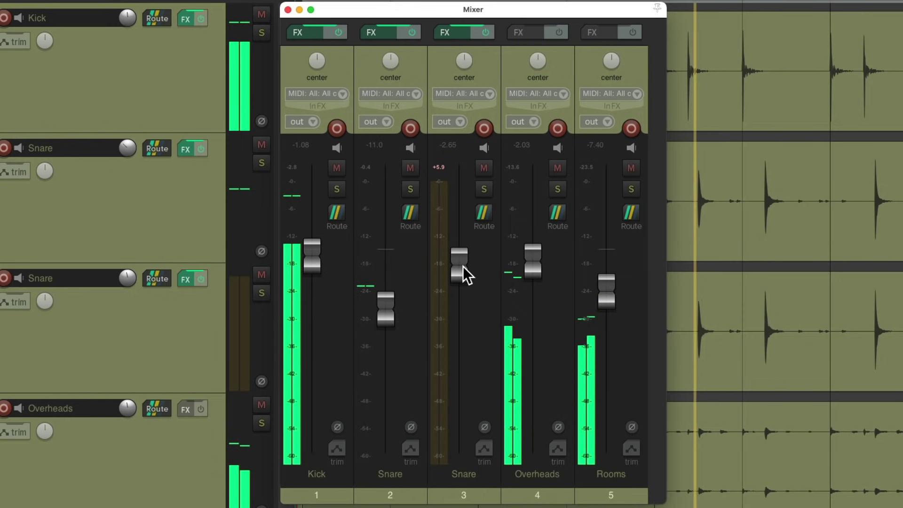
pyautogui.moveTo(385, 318); pyautogui.dragTo(385, 314)
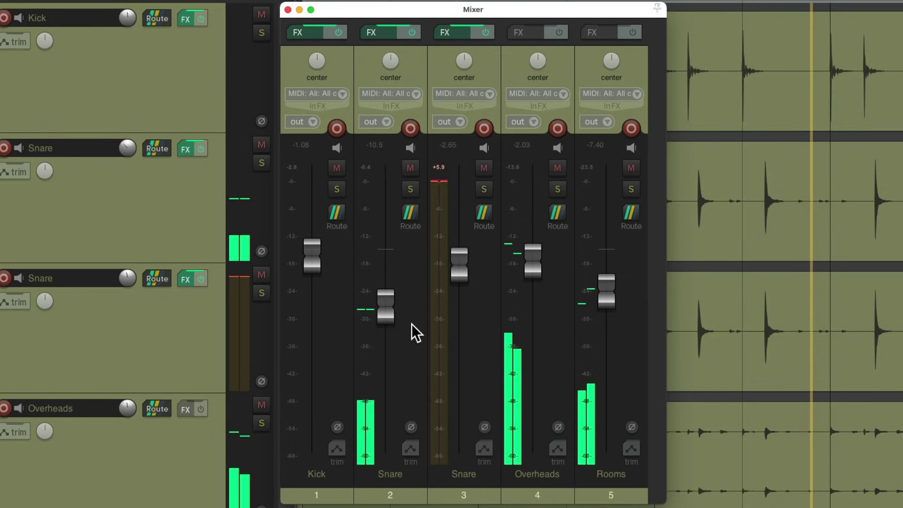